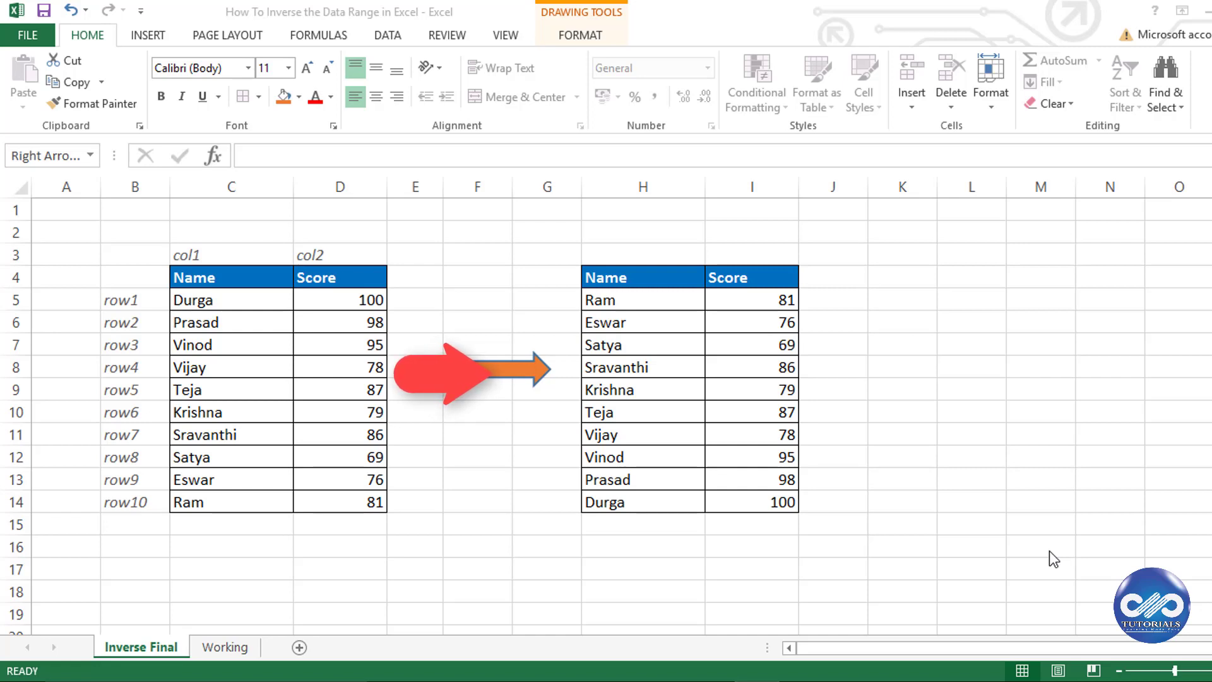
# Step: Leave the Inverse Final example for the Working sheet with the empty reversed table
pyautogui.hotkey('alt', 'Tab')
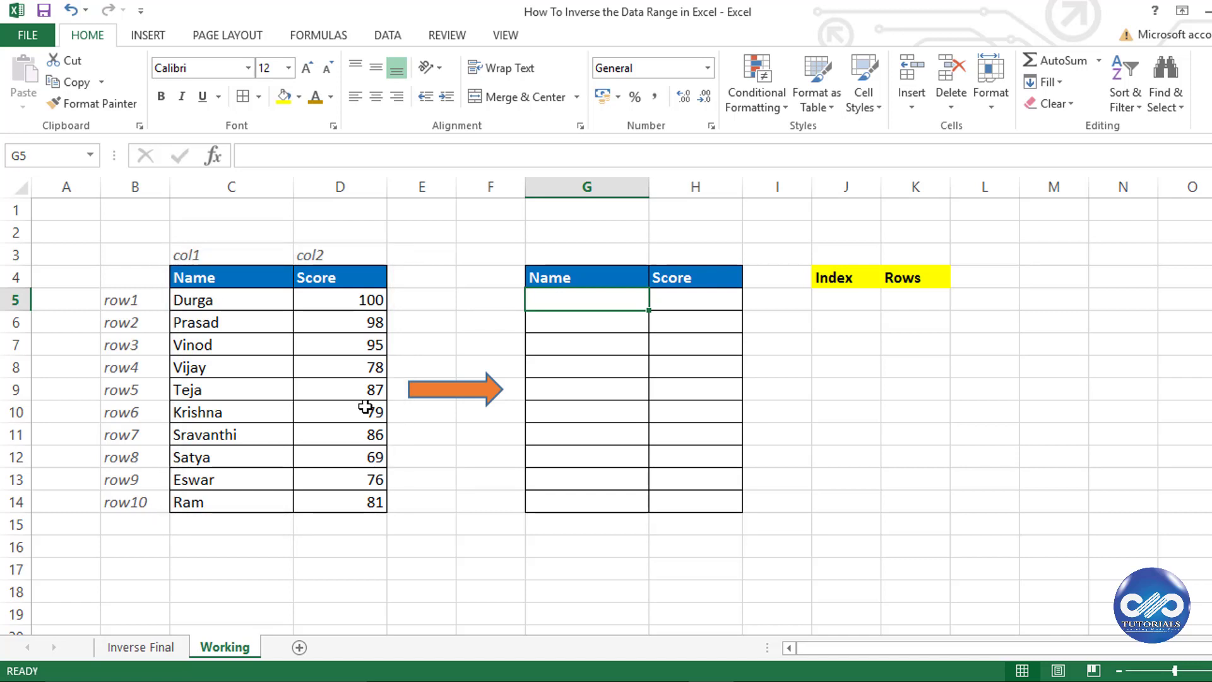
# Step: Insert a new column E headed 'Order Change' and widen it to fit
pyautogui.rightClick(423, 190)
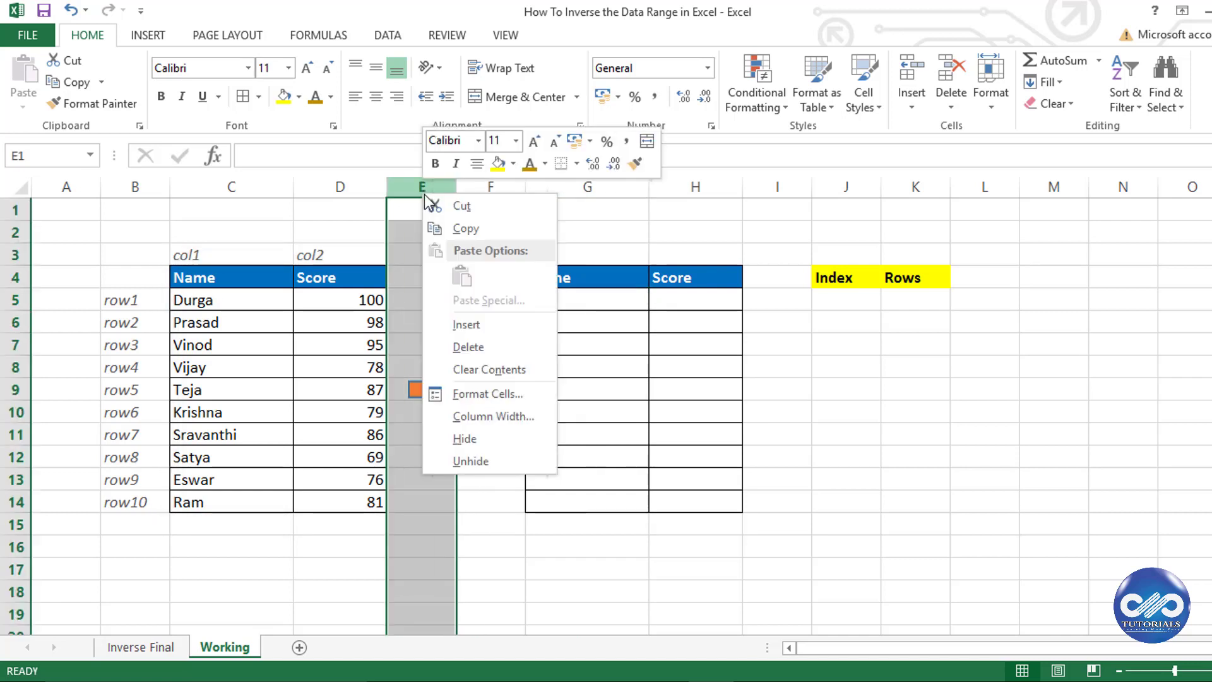
pyautogui.click(466, 322)
pyautogui.click(435, 278)
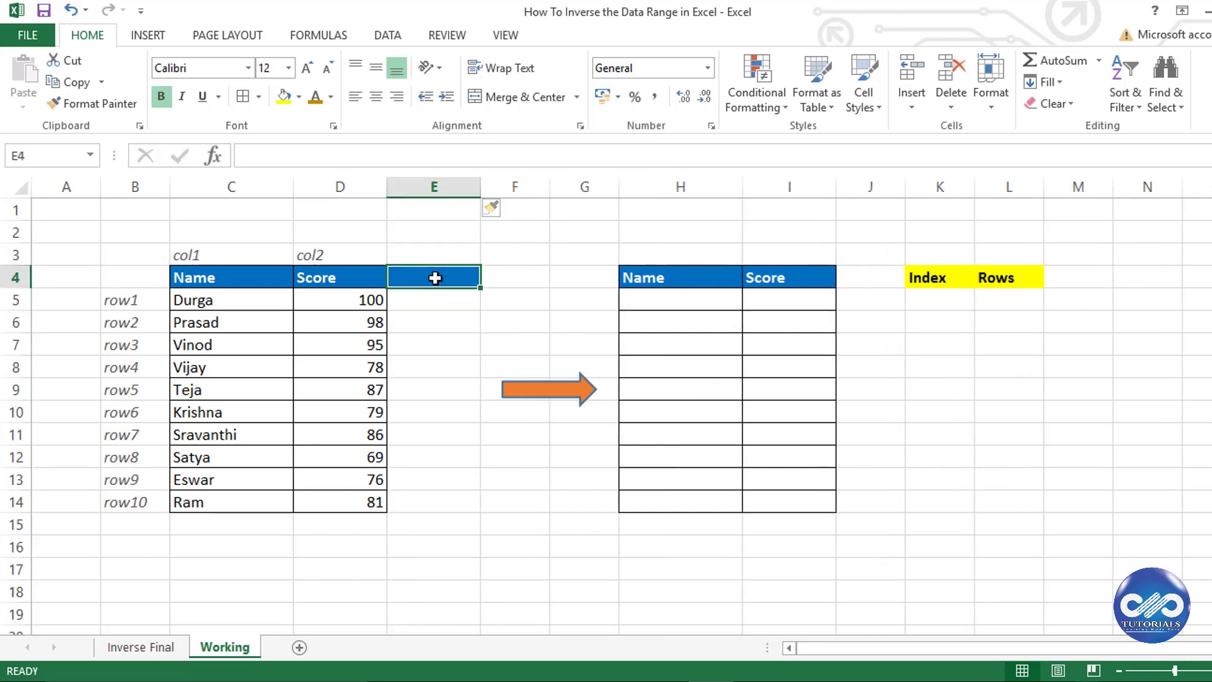
pyautogui.write('Order C')
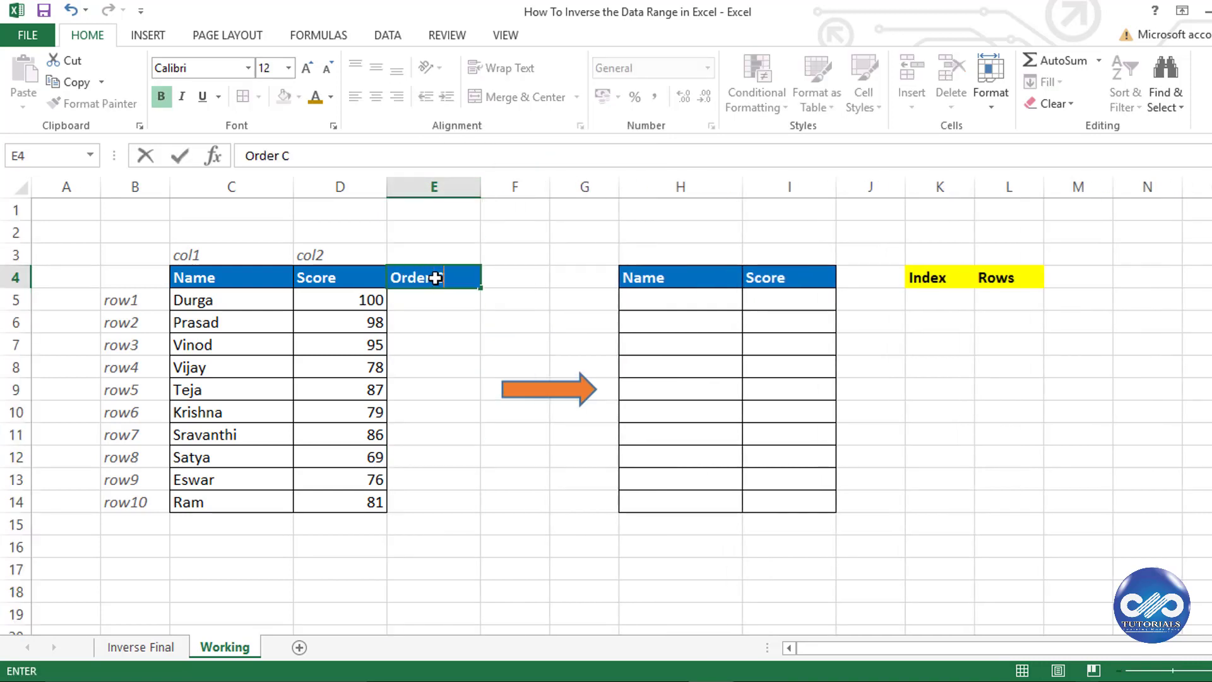
pyautogui.write('hange')
pyautogui.press('Return')
pyautogui.moveTo(481, 186); pyautogui.dragTo(509, 186)
# Step: Number the Order Change column 1 to 10 down to row 14, then select the whole table
pyautogui.write('1')
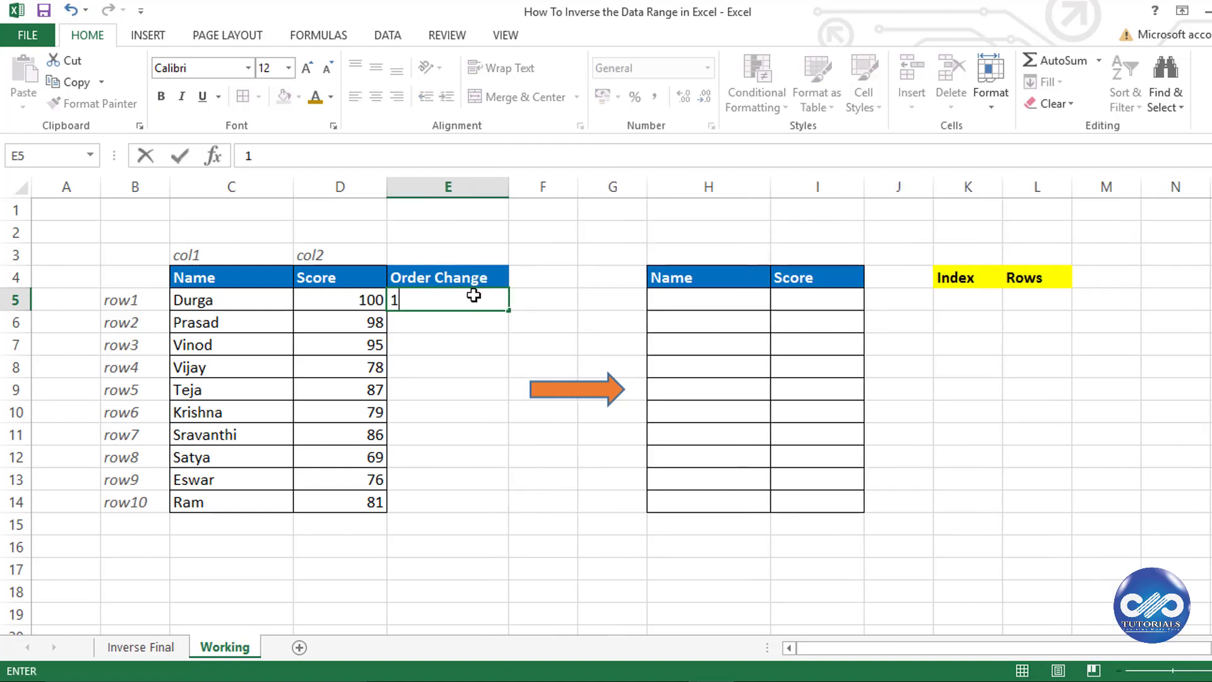
pyautogui.press('Return')
pyautogui.write('2')
pyautogui.press('Return')
pyautogui.moveTo(479, 302); pyautogui.dragTo(507, 516)
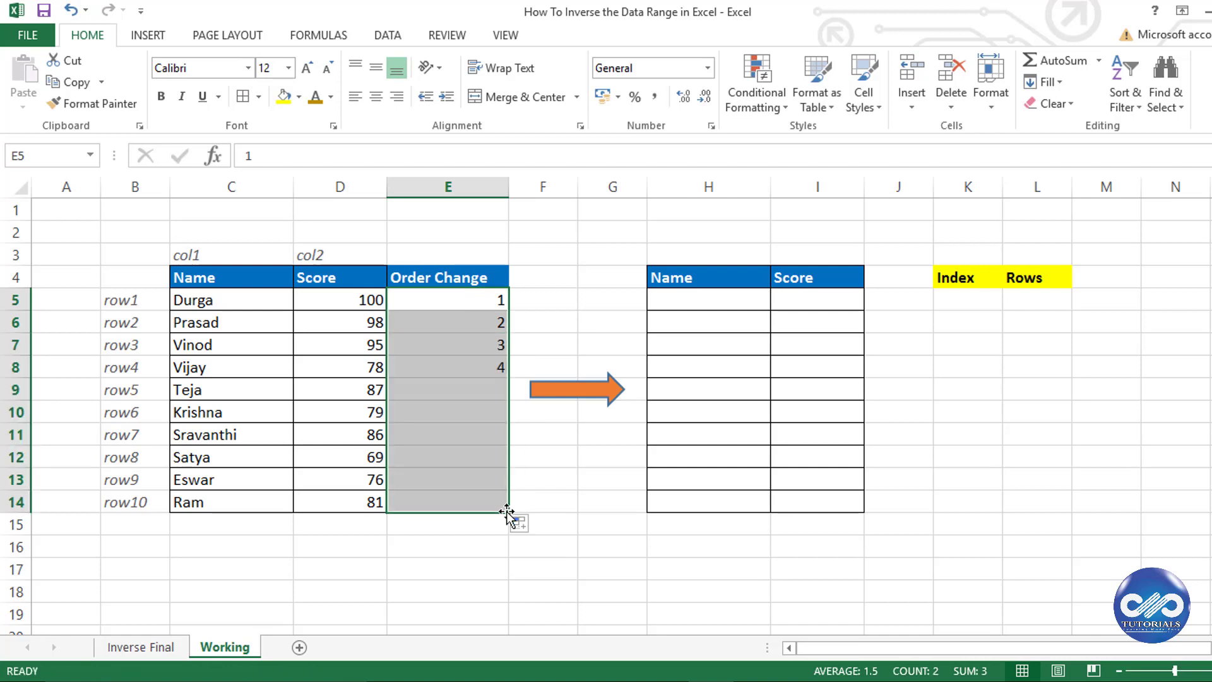
pyautogui.click(474, 458)
pyautogui.click(490, 497)
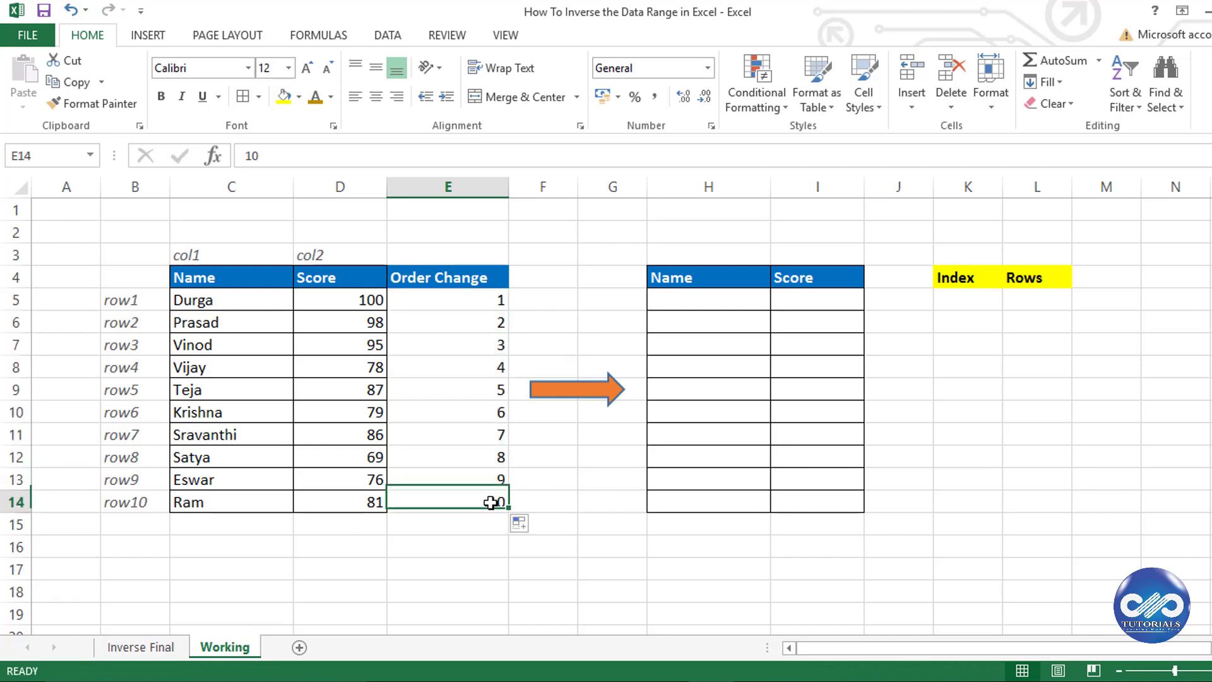
pyautogui.click(258, 298)
pyautogui.keyDown('shift'); pyautogui.click(457, 499); pyautogui.keyUp('shift')
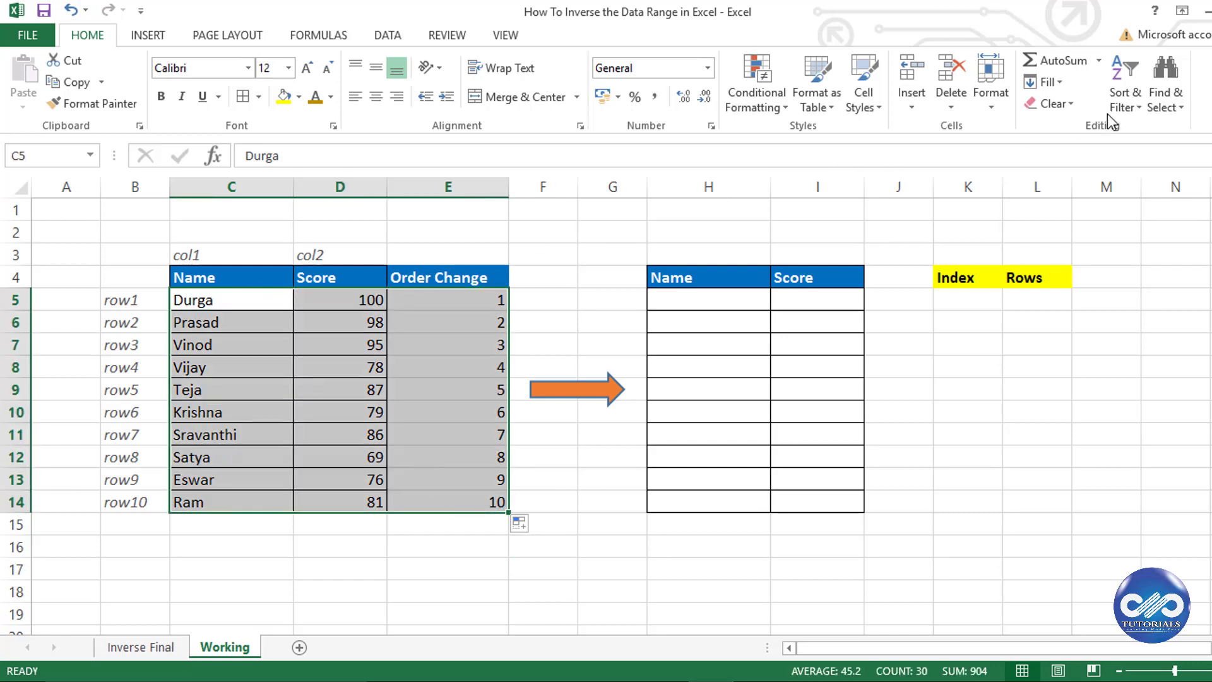
pyautogui.click(1125, 101)
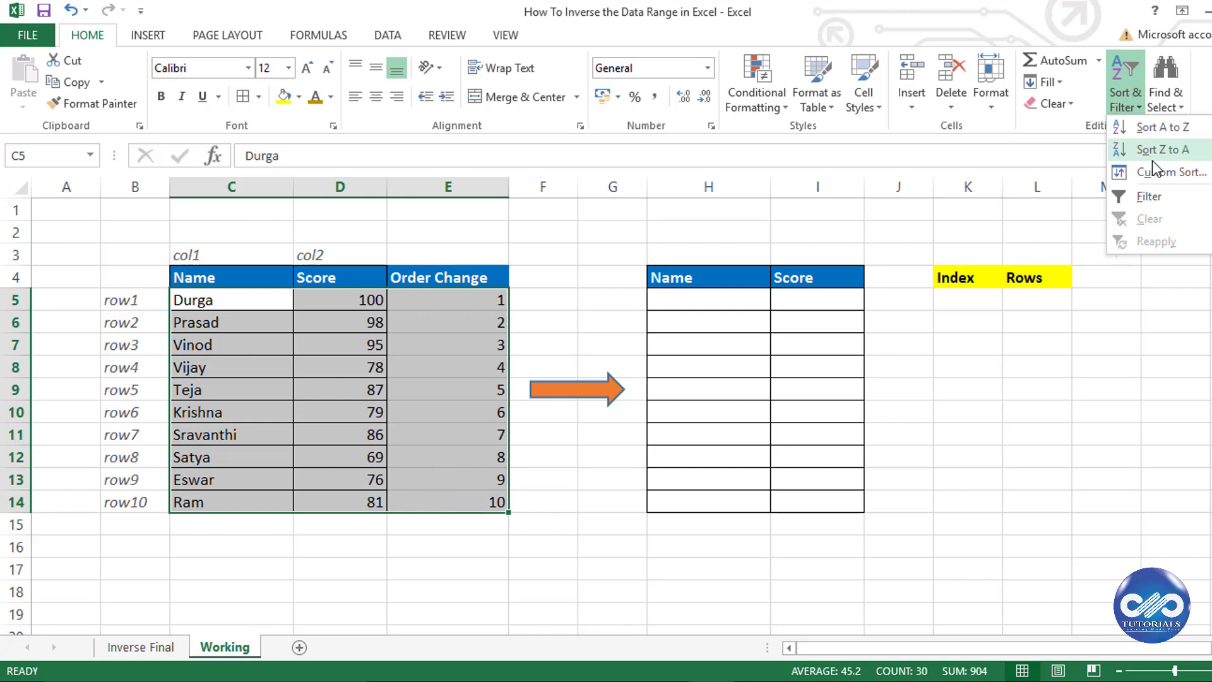
pyautogui.click(1162, 176)
pyautogui.moveTo(589, 346); pyautogui.dragTo(896, 253)
pyautogui.click(649, 343)
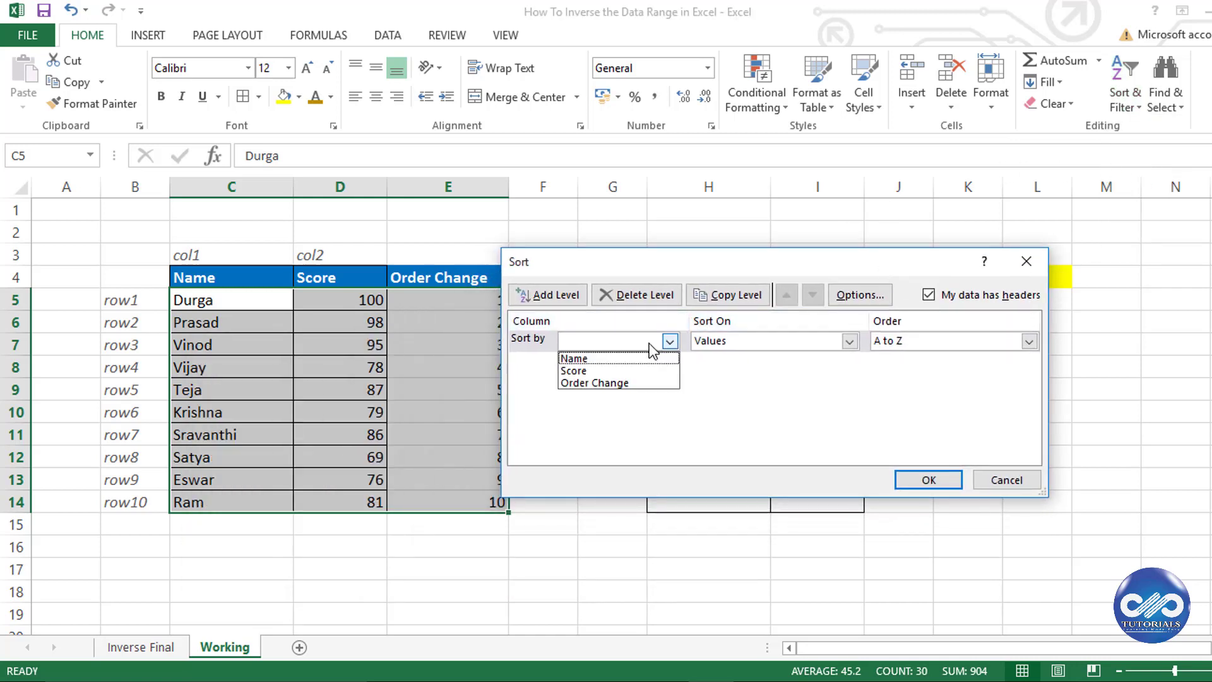
pyautogui.click(627, 381)
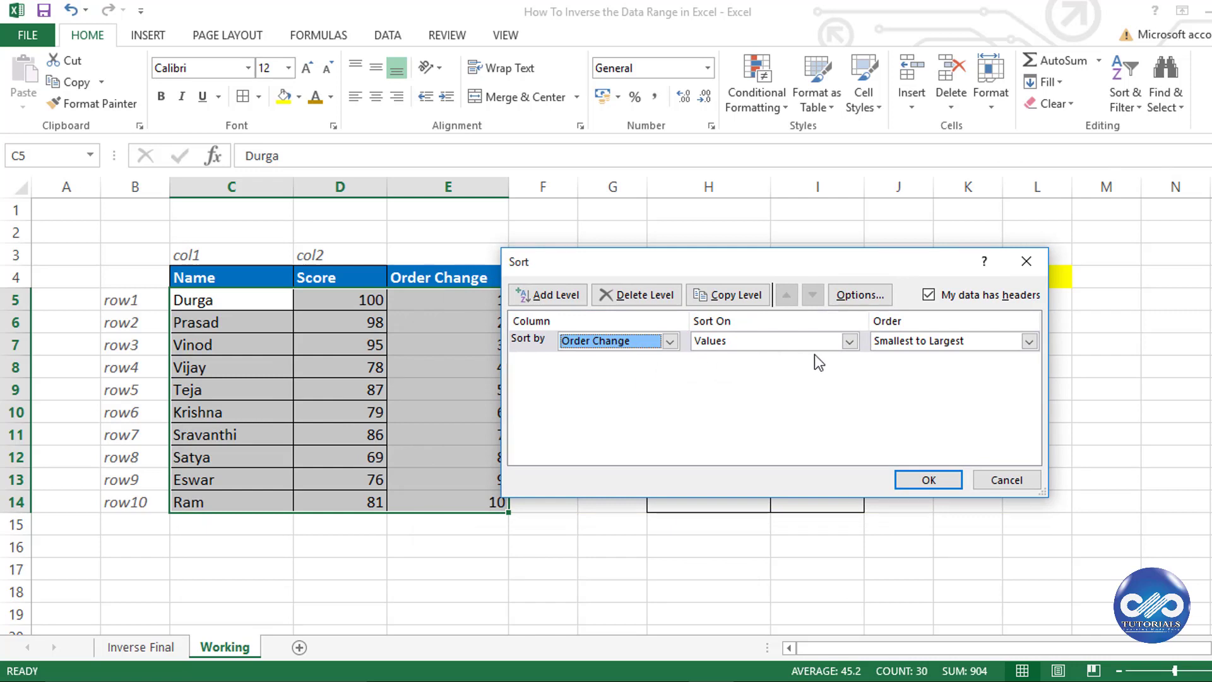
pyautogui.click(894, 341)
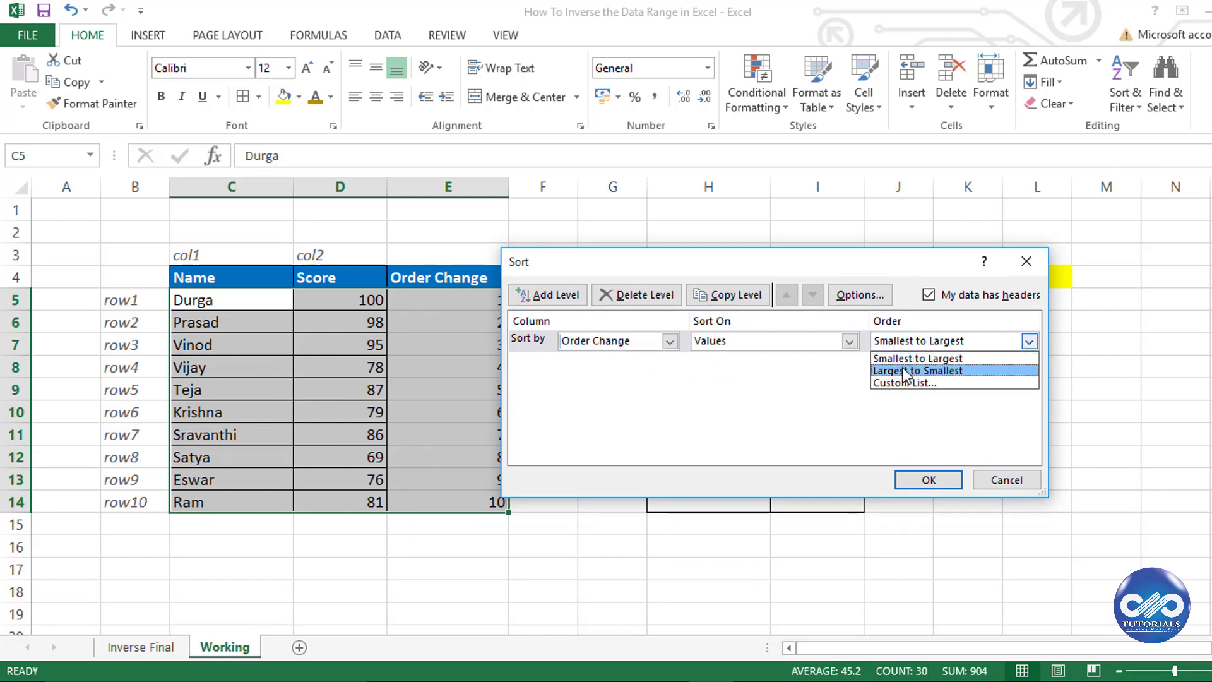
pyautogui.click(902, 369)
pyautogui.click(928, 479)
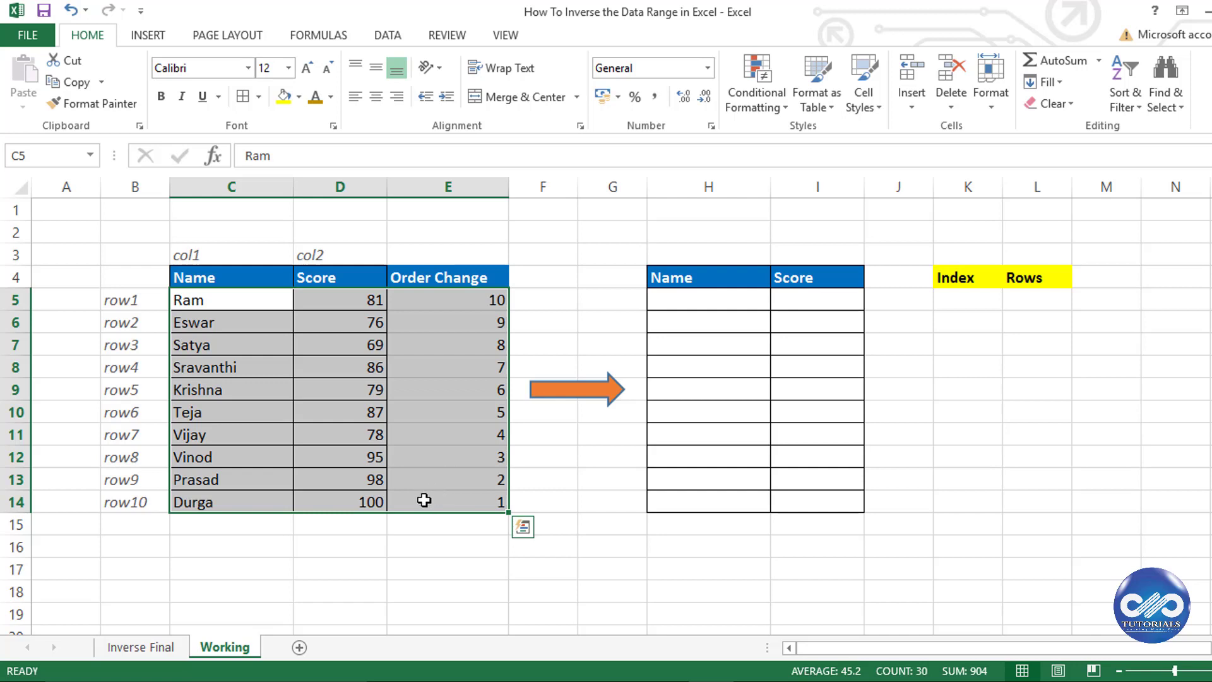
pyautogui.hotkey('ctrl', 'z')
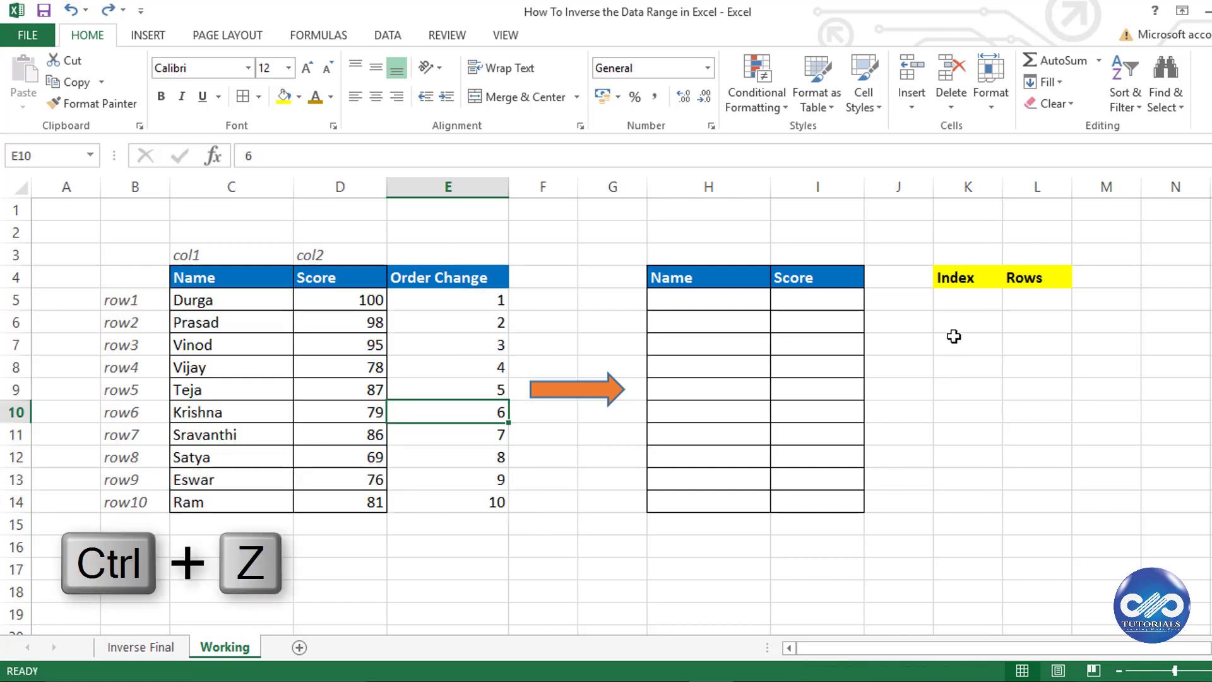
# Step: Enter =ROWS(C5:C14) in L5 under the Rows heading, returning 10
pyautogui.click(957, 278)
pyautogui.click(1014, 281)
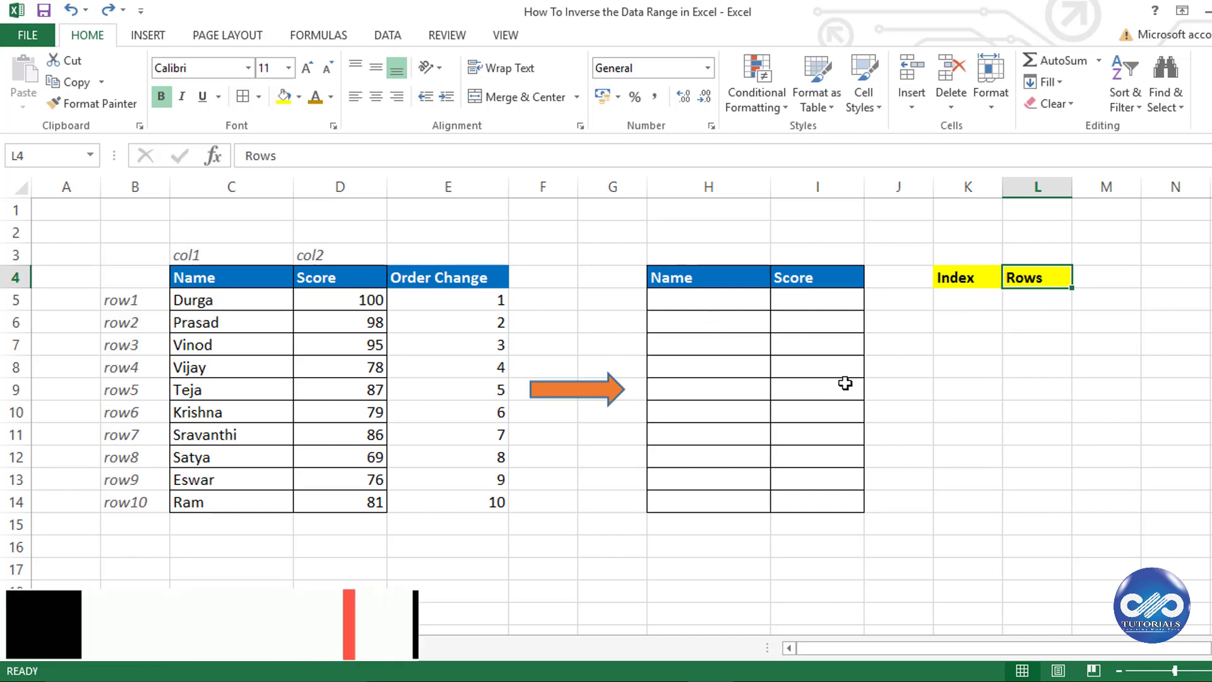
pyautogui.click(1029, 298)
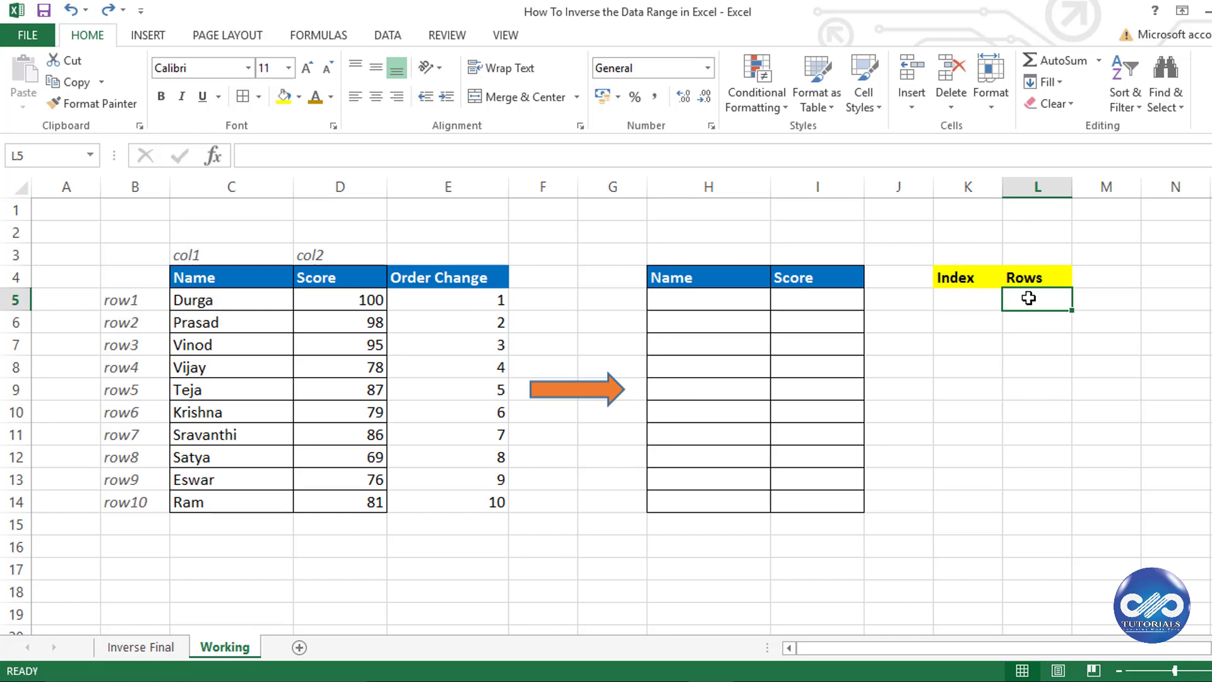
pyautogui.write('=rows(')
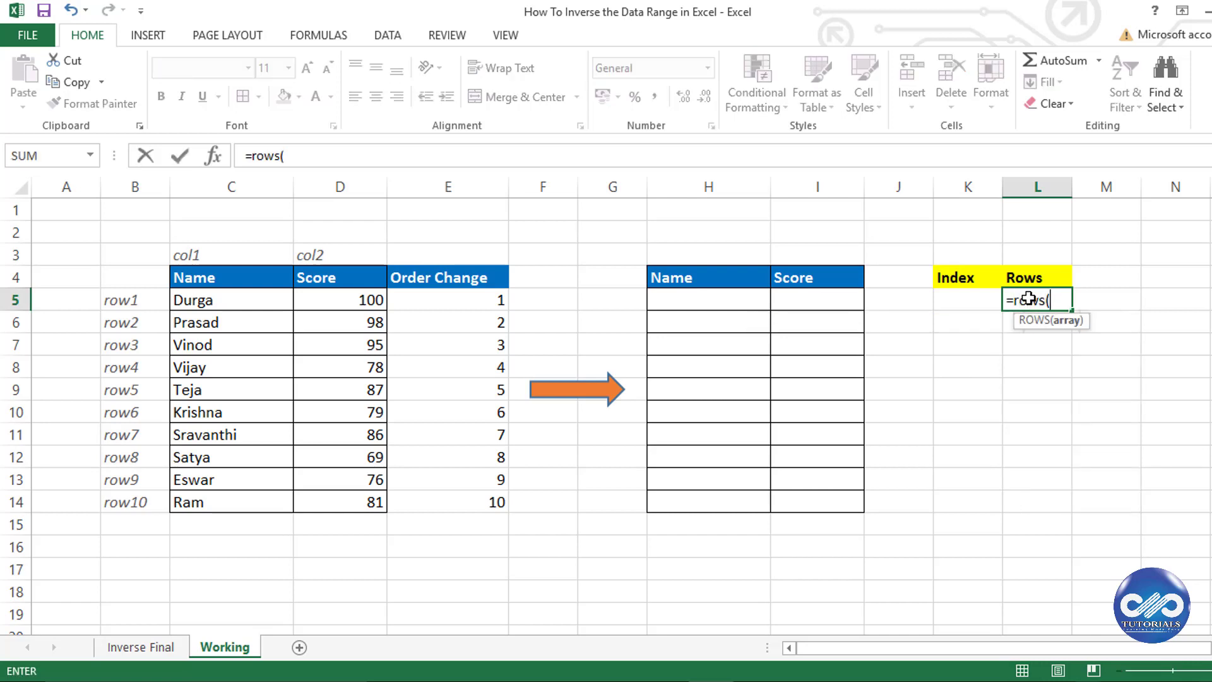
pyautogui.moveTo(250, 301); pyautogui.dragTo(252, 506)
pyautogui.write(')')
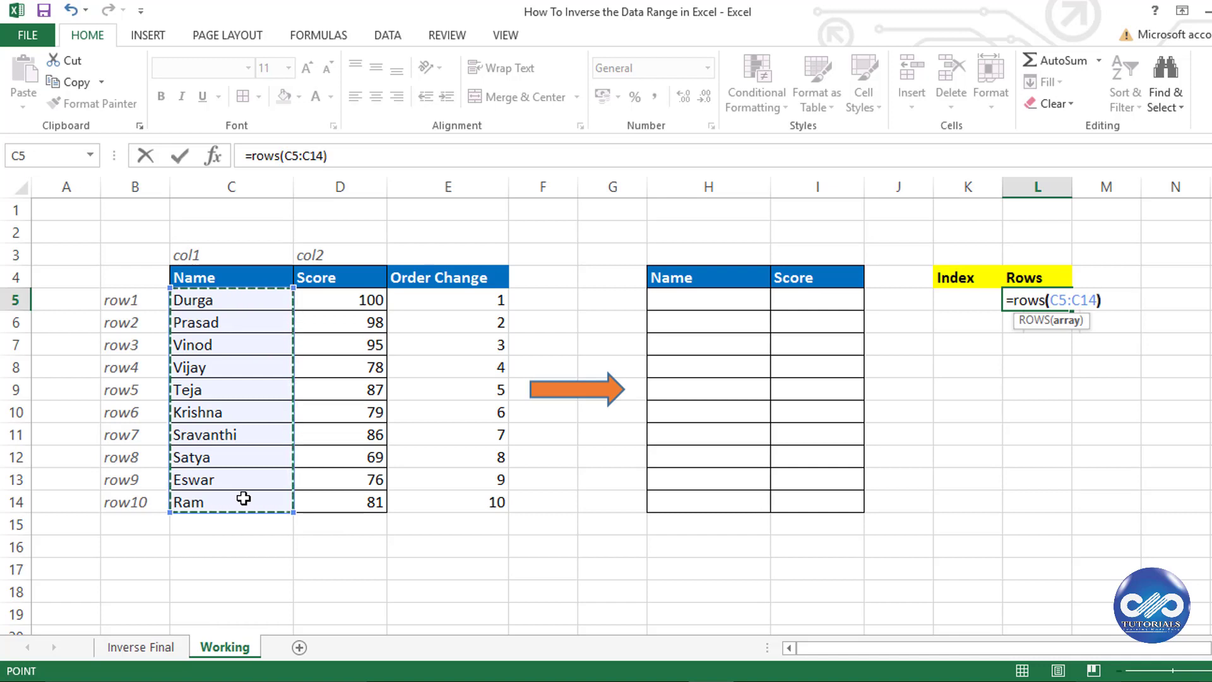
pyautogui.press('Return')
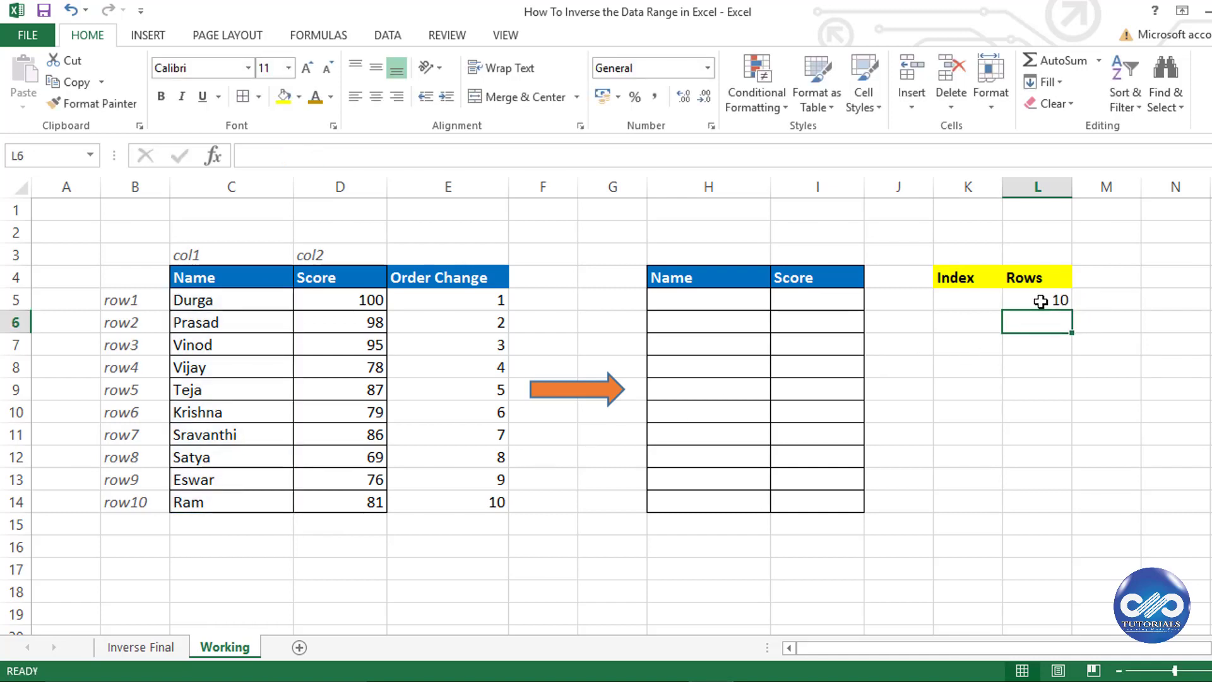
# Step: Change the L5 formula's range to C6:C14 so it returns 9
pyautogui.click(1009, 302)
pyautogui.click(324, 156)
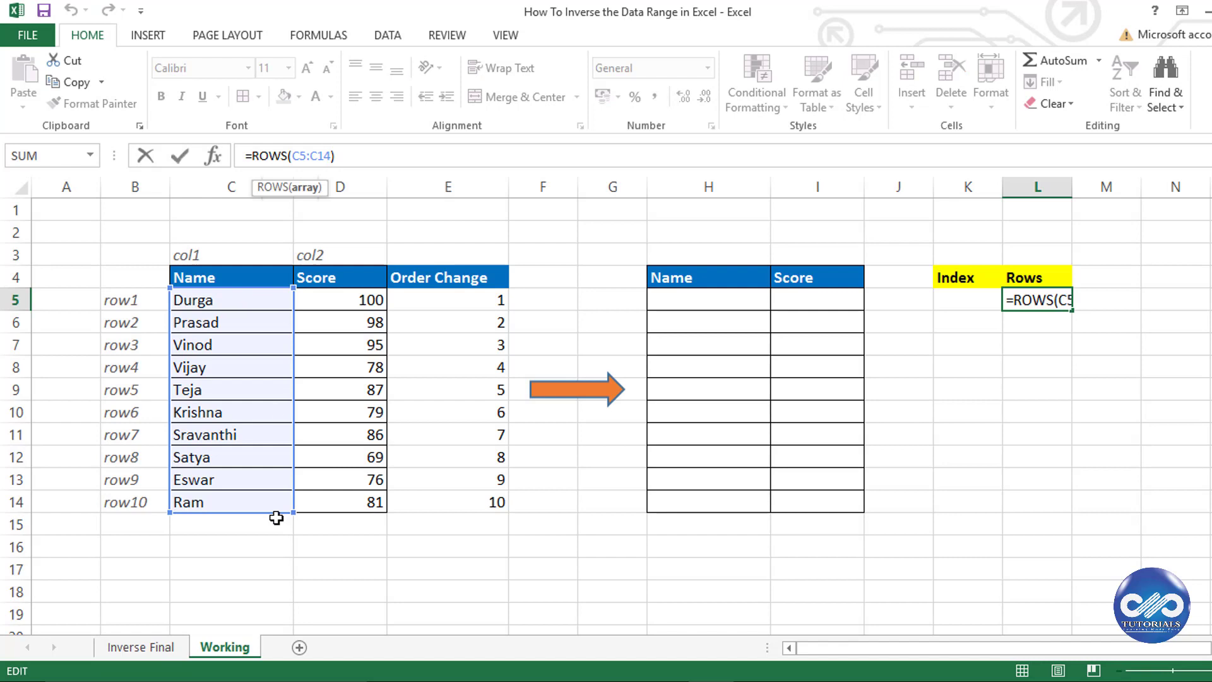
pyautogui.moveTo(291, 287); pyautogui.dragTo(292, 304)
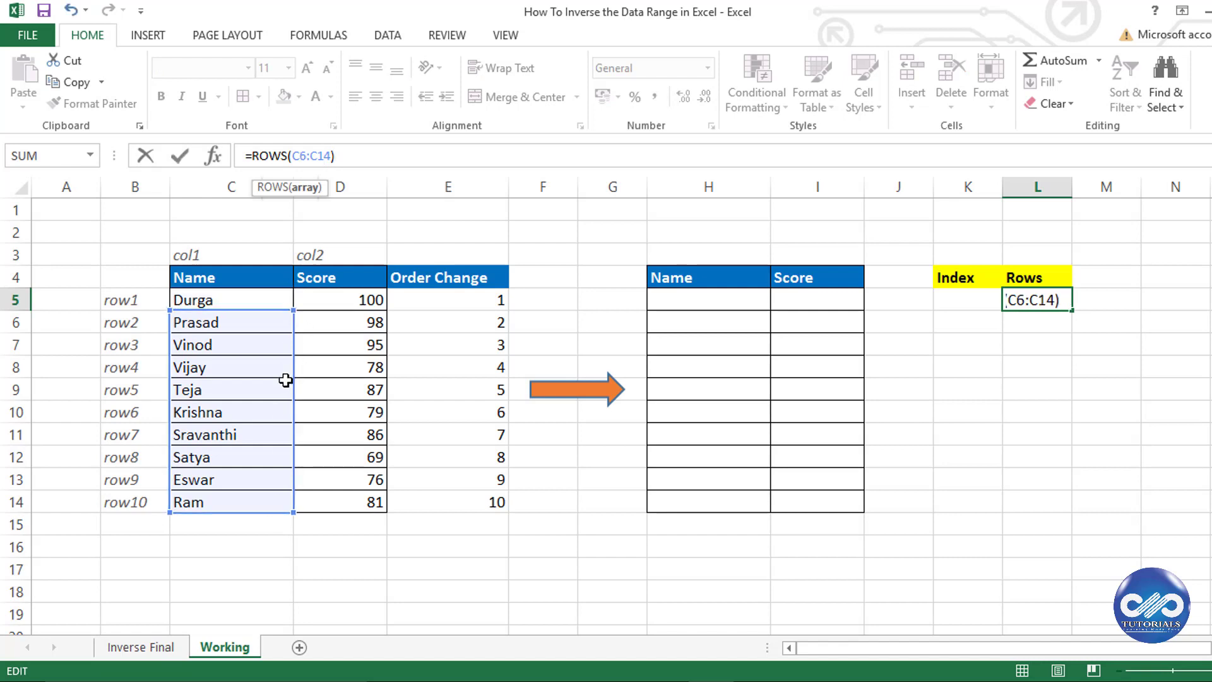
pyautogui.press('Return')
pyautogui.click(1022, 301)
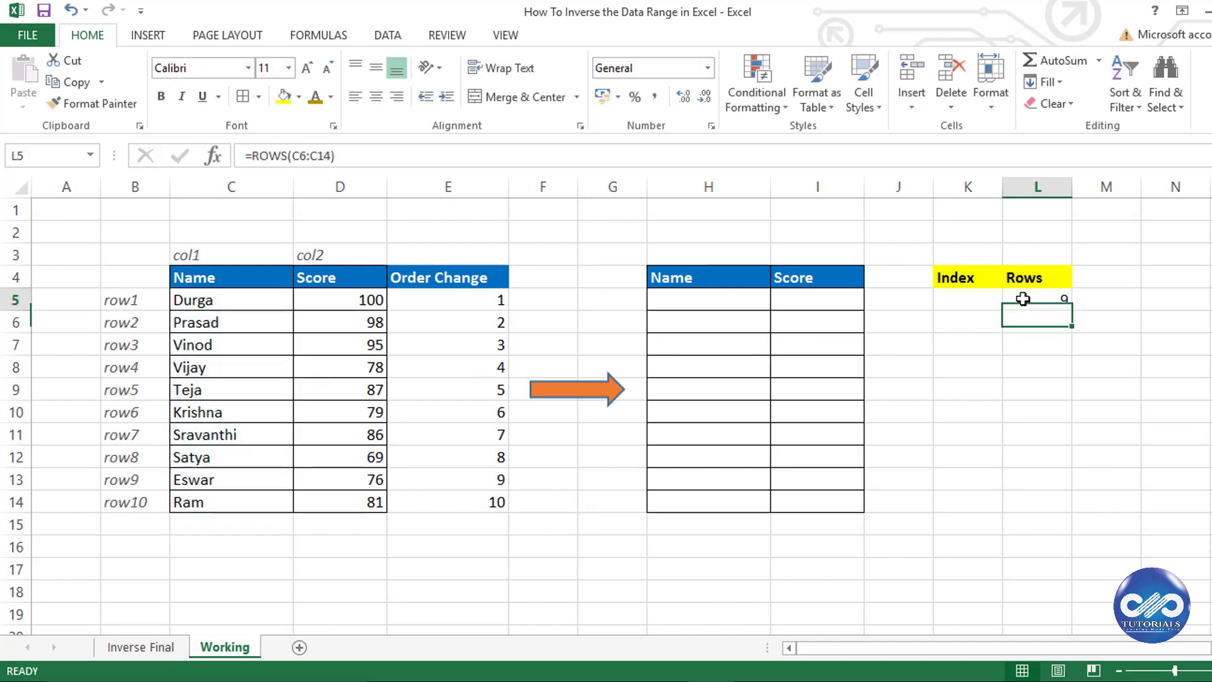
pyautogui.click(972, 300)
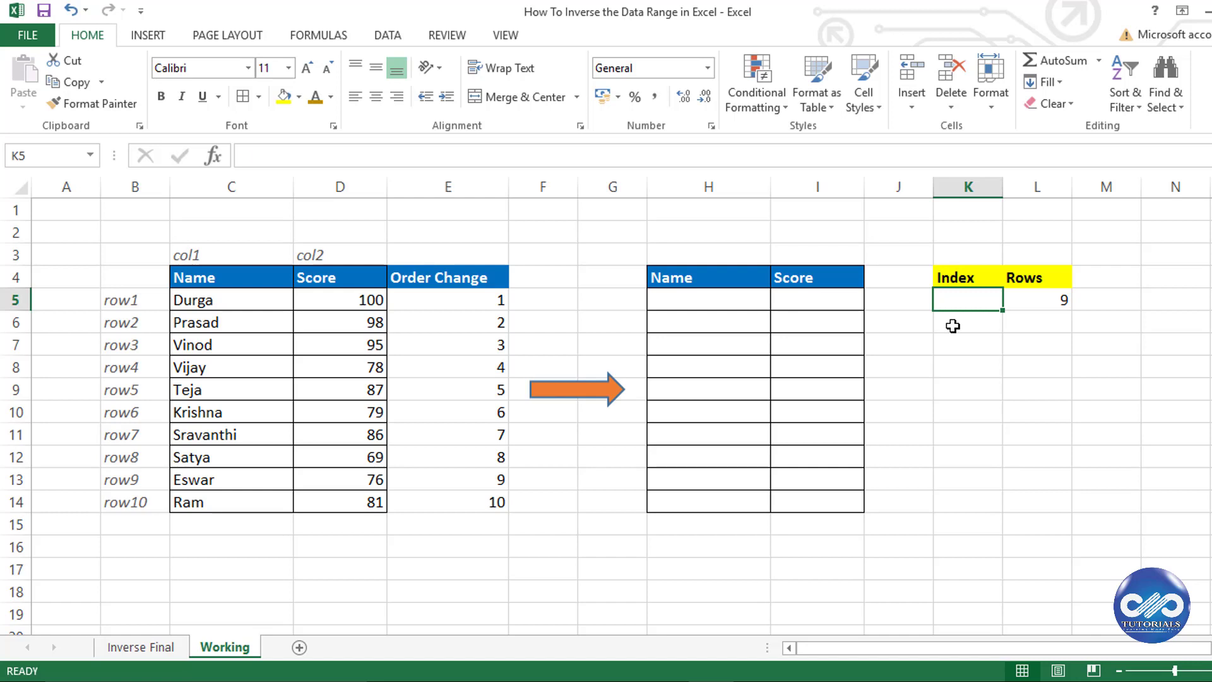
# Step: Enter =INDEX(C5:D14,1,1) in K5 so it returns Durga
pyautogui.write('=index')
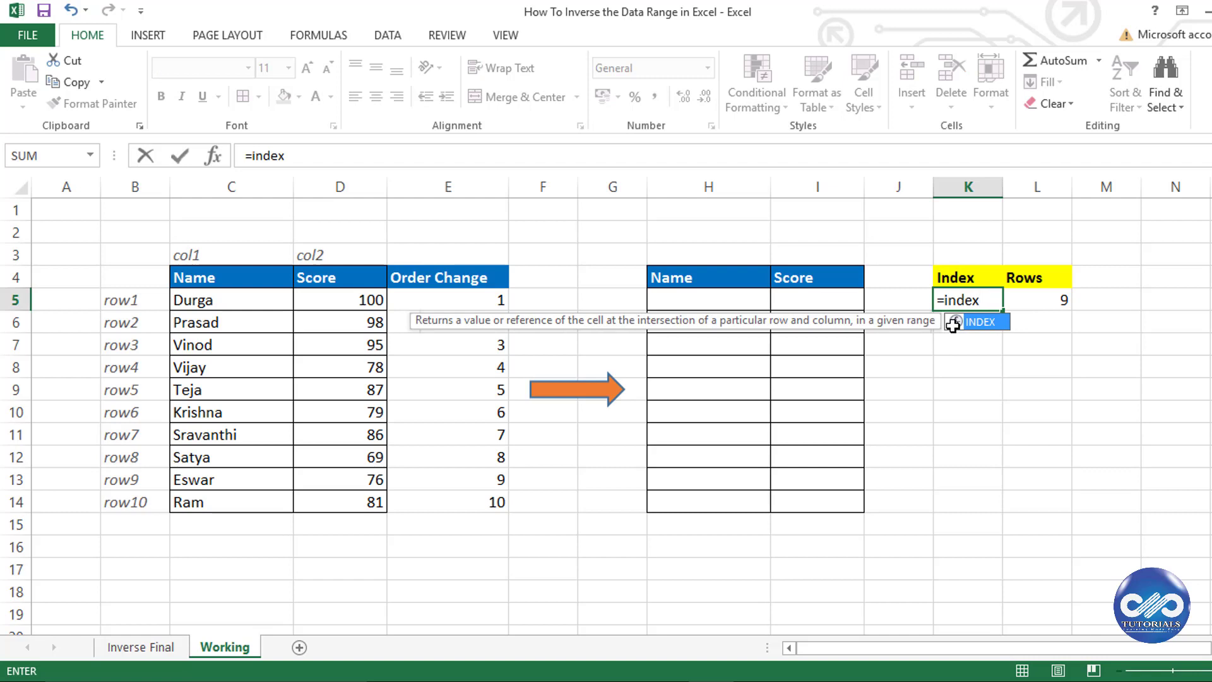
pyautogui.write('(')
pyautogui.moveTo(259, 299); pyautogui.dragTo(331, 498)
pyautogui.write(',1,1)')
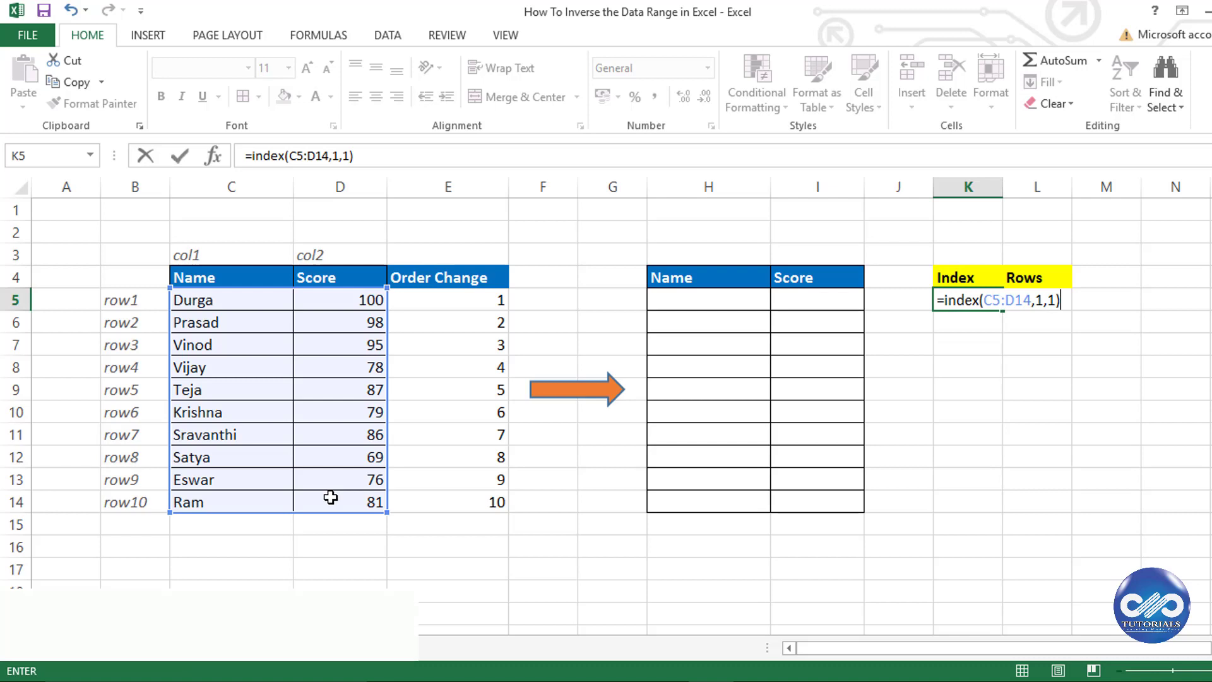
pyautogui.press('Return')
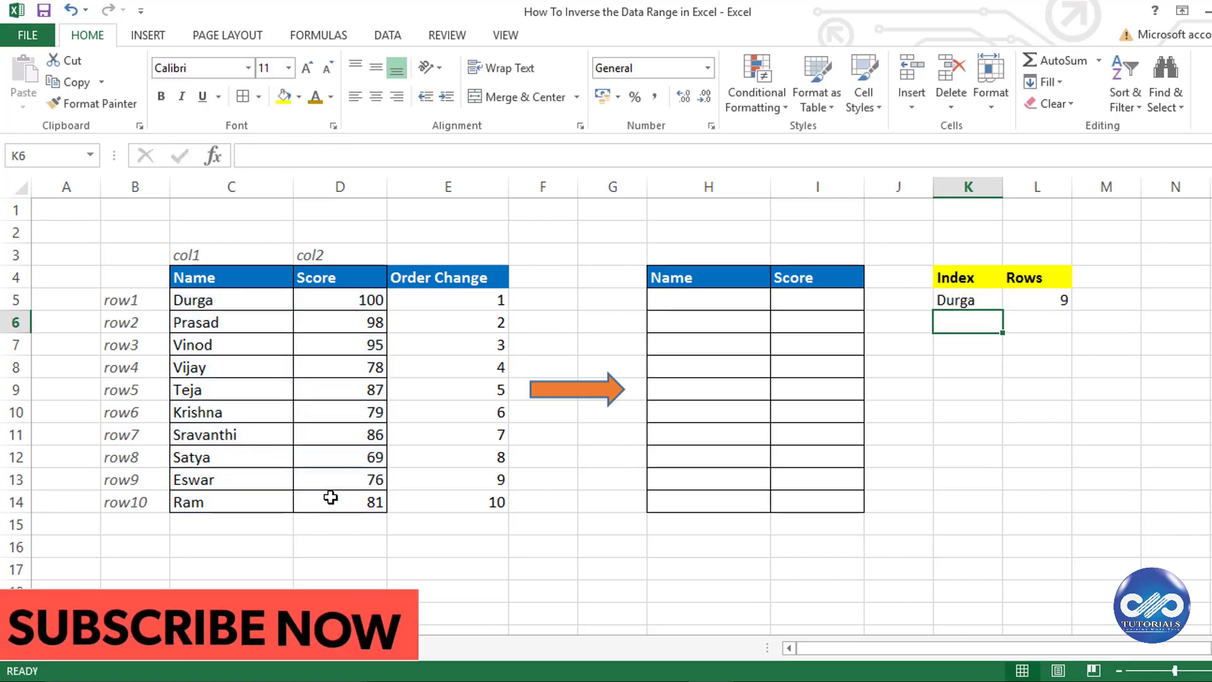
pyautogui.click(961, 300)
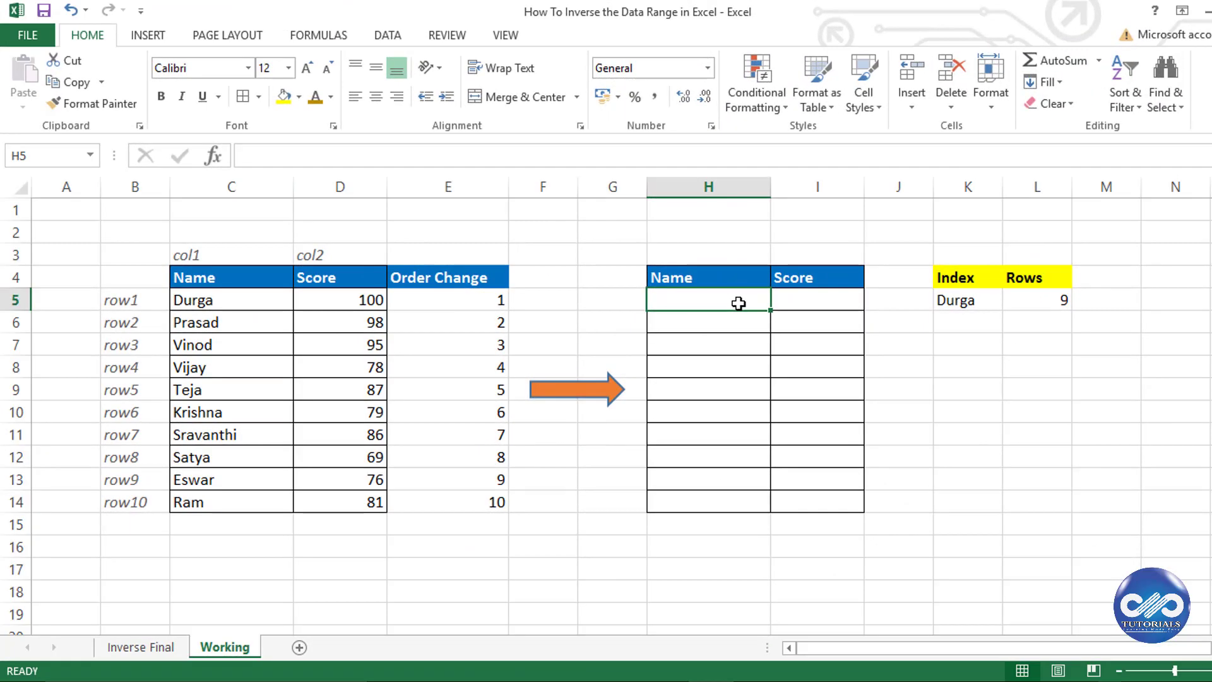
# Step: Start H5's formula as =INDEX with the absolute array $C$5:$D$14
pyautogui.write('=in')
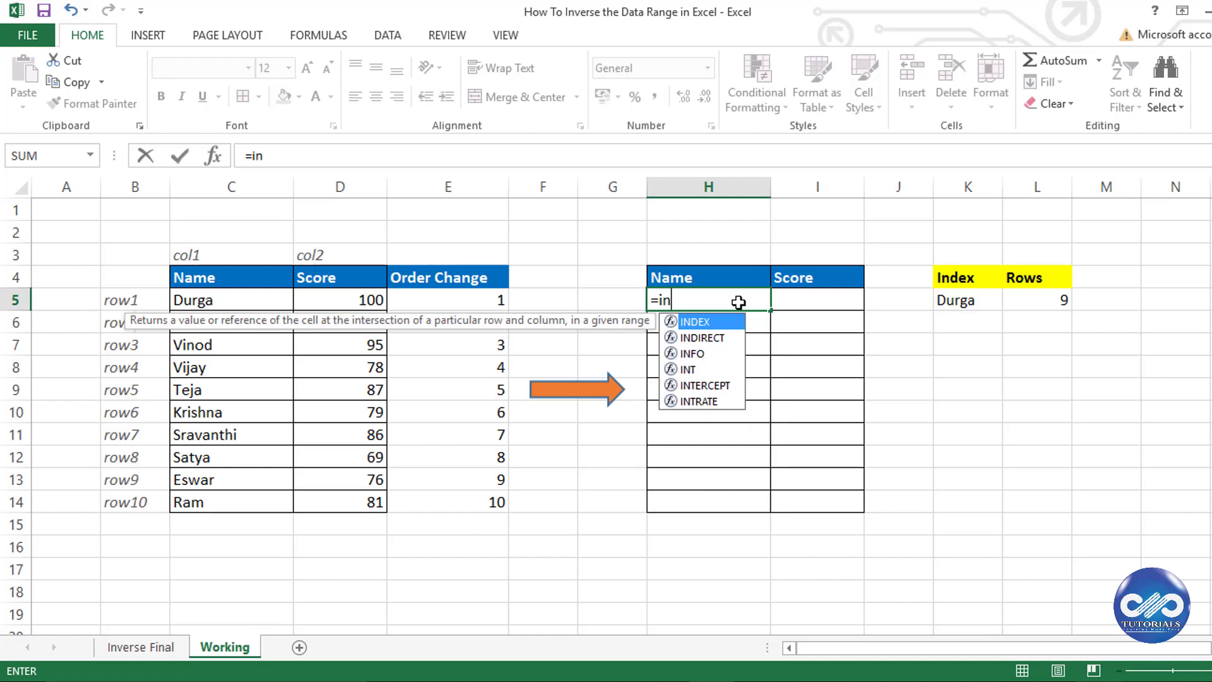
pyautogui.write('dex(')
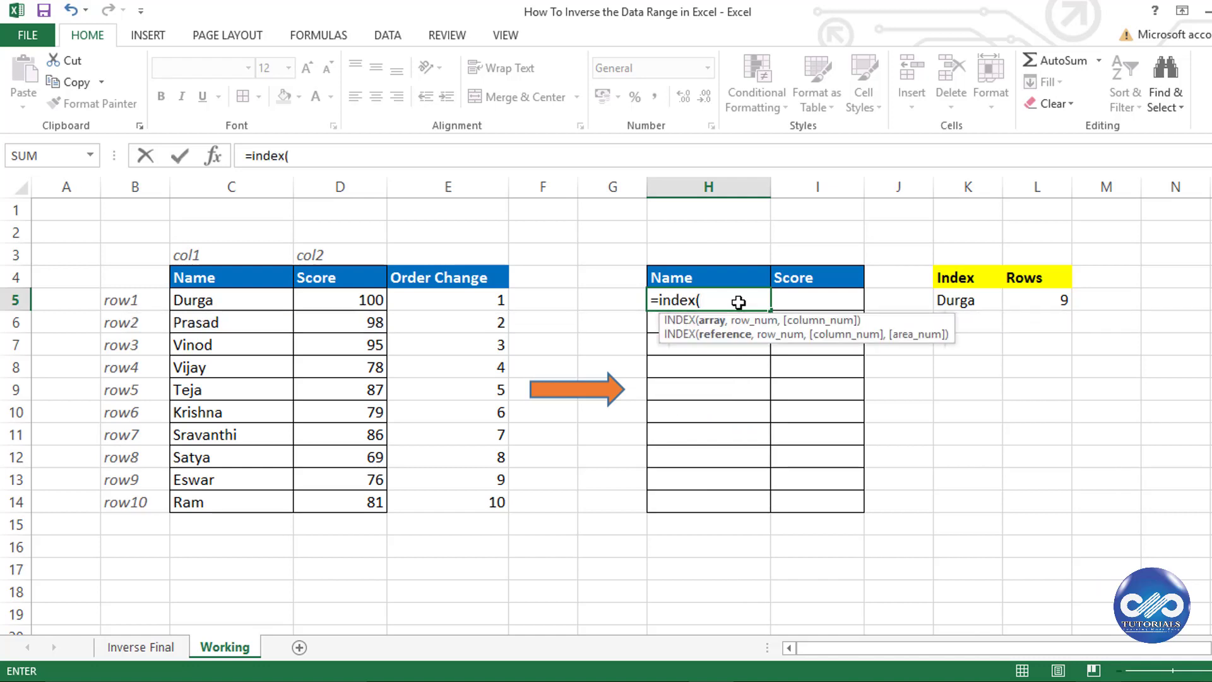
pyautogui.moveTo(260, 303); pyautogui.dragTo(376, 503)
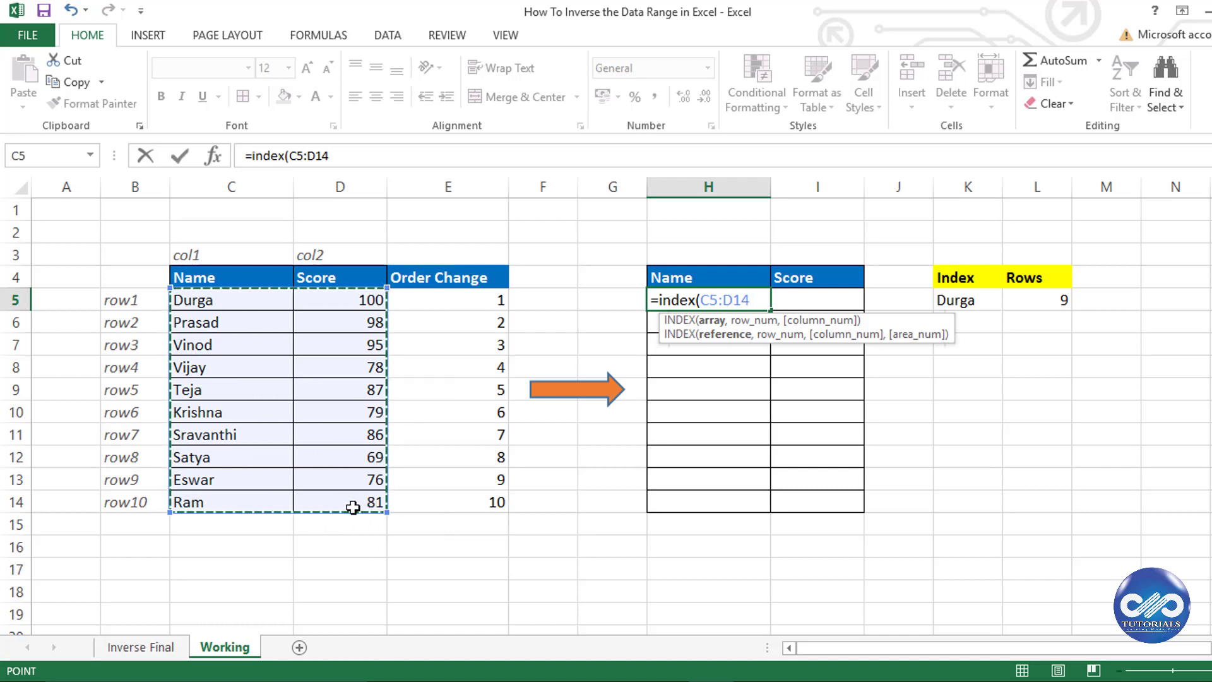
pyautogui.click(298, 156)
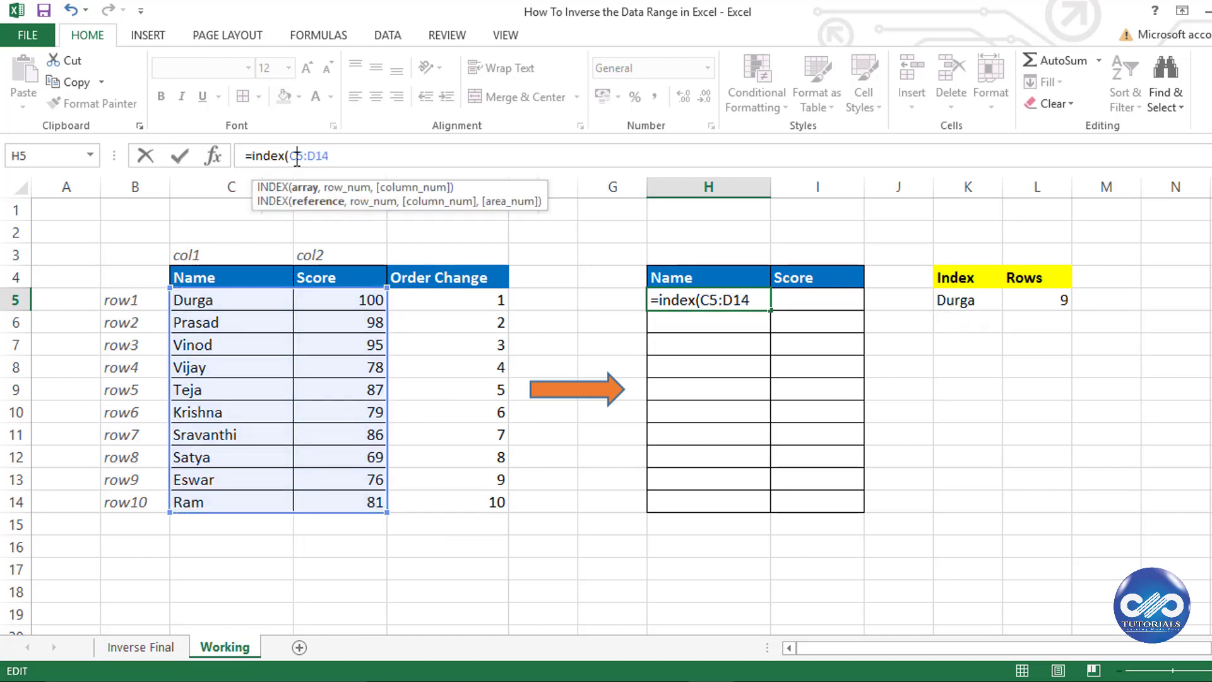
pyautogui.press('F4')
pyautogui.click(330, 156)
pyautogui.press('F4')
pyautogui.click(361, 156)
# Step: Complete it with ROWS(C5:C$14) as the row and column 1, returning Ram
pyautogui.write(',')
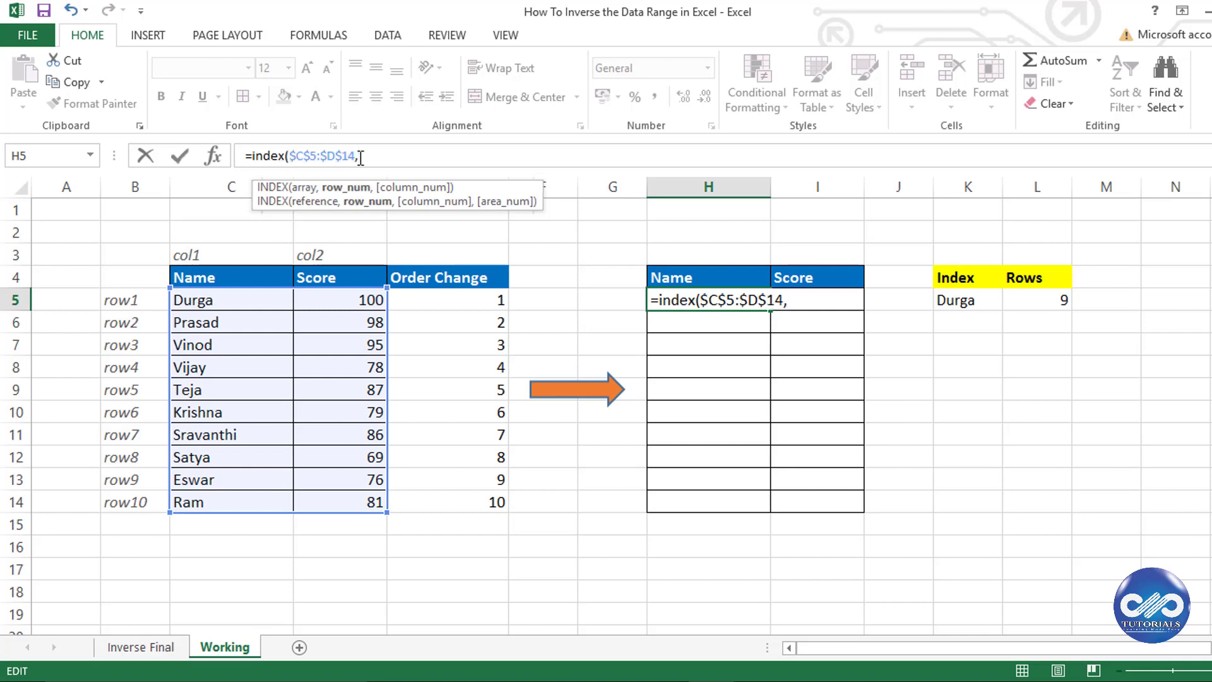
pyautogui.write('rows')
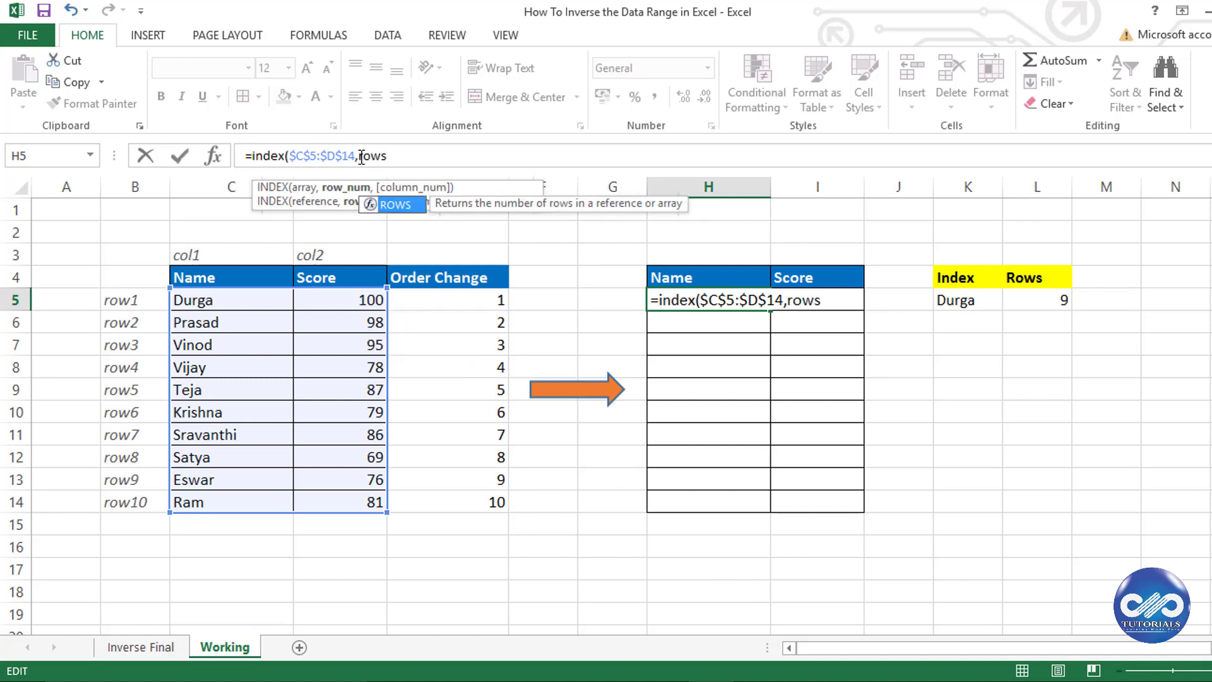
pyautogui.write('(')
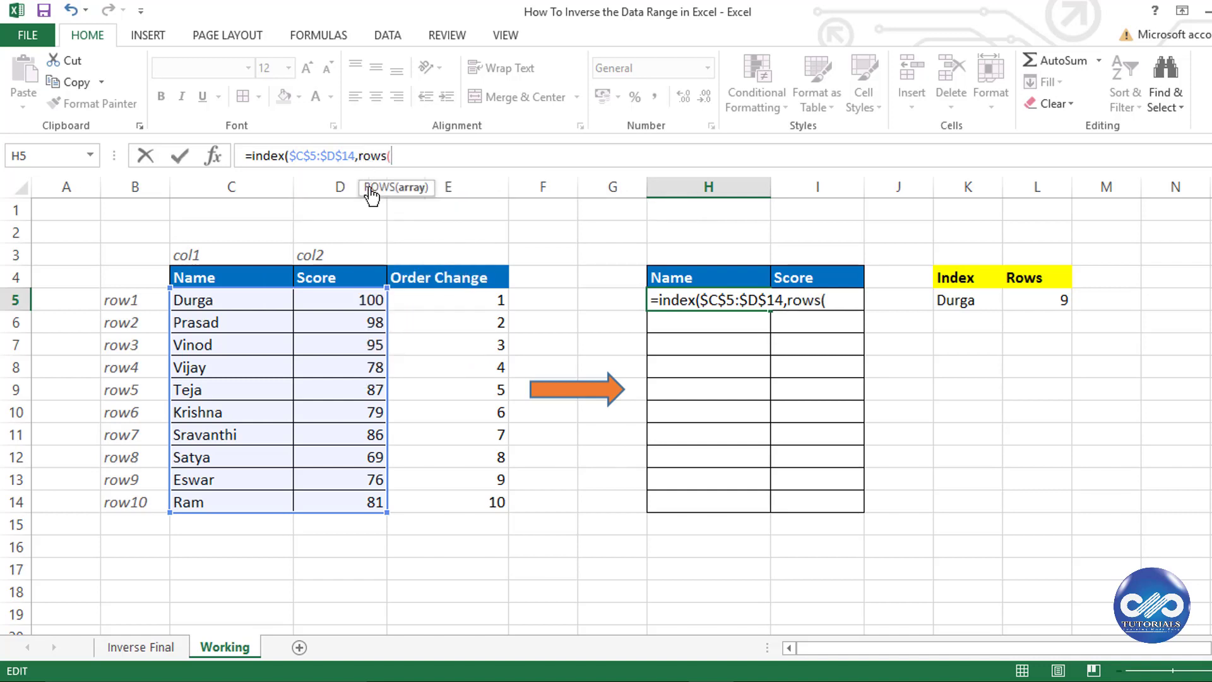
pyautogui.moveTo(249, 299); pyautogui.dragTo(247, 501)
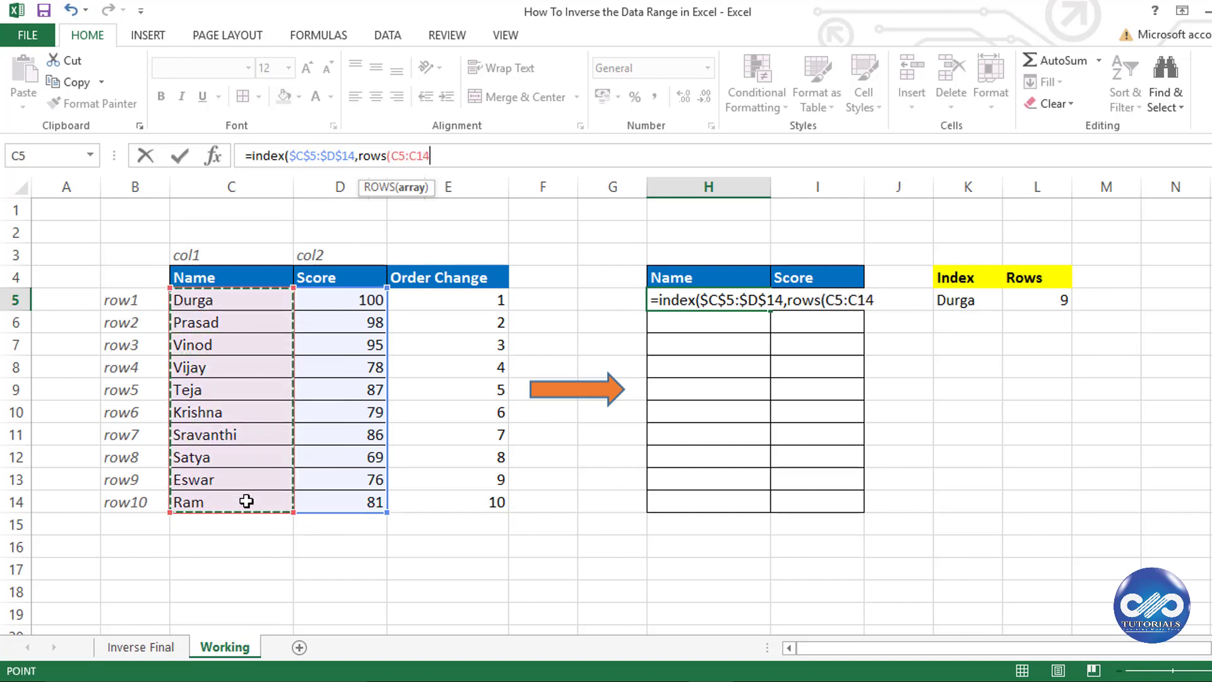
pyautogui.click(417, 157)
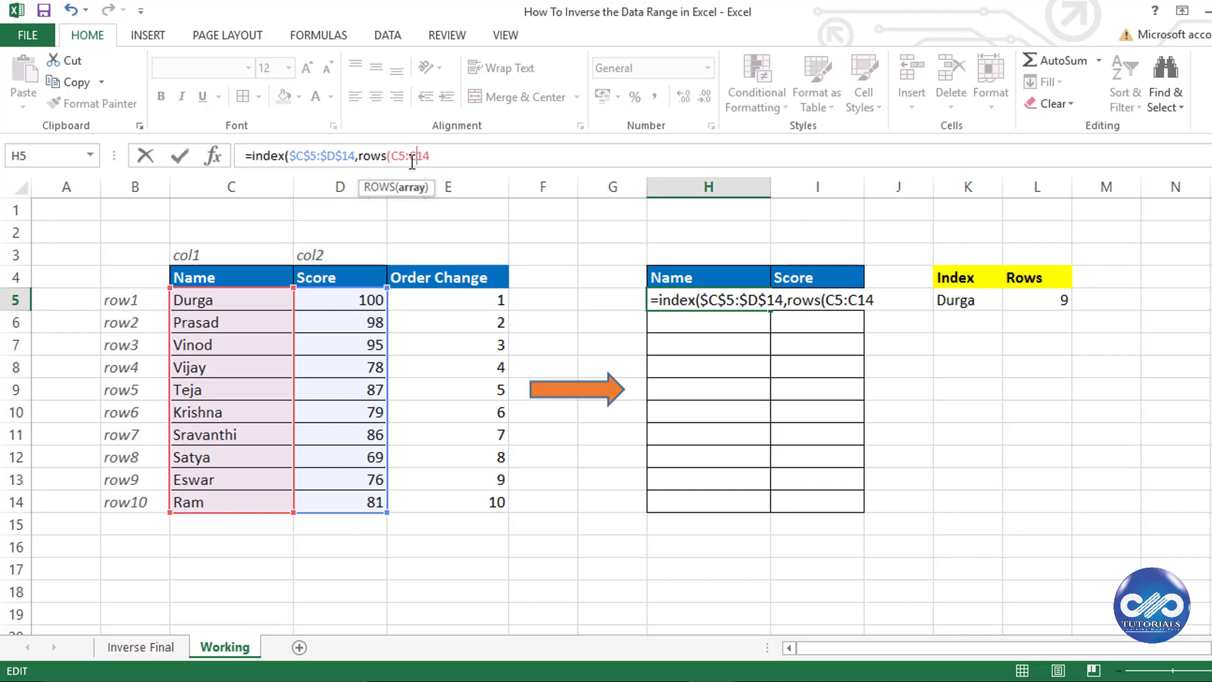
pyautogui.press('F4')
pyautogui.press('F4')
pyautogui.click(443, 154)
pyautogui.write('),1')
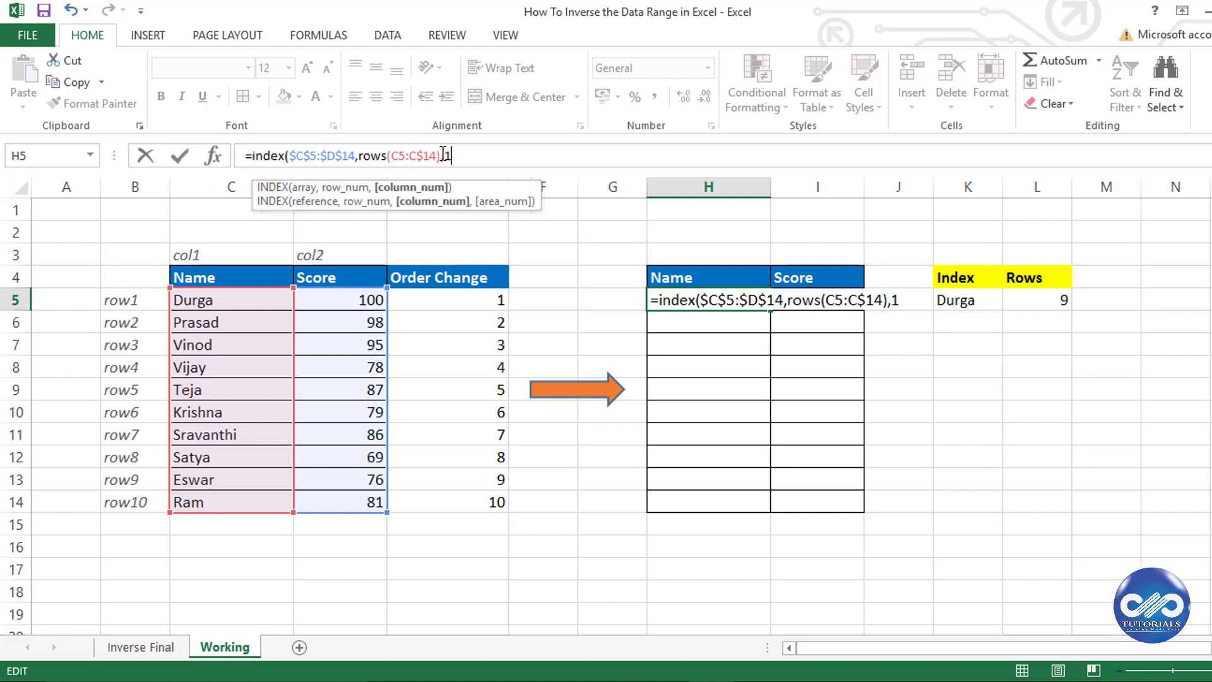
pyautogui.press('Return')
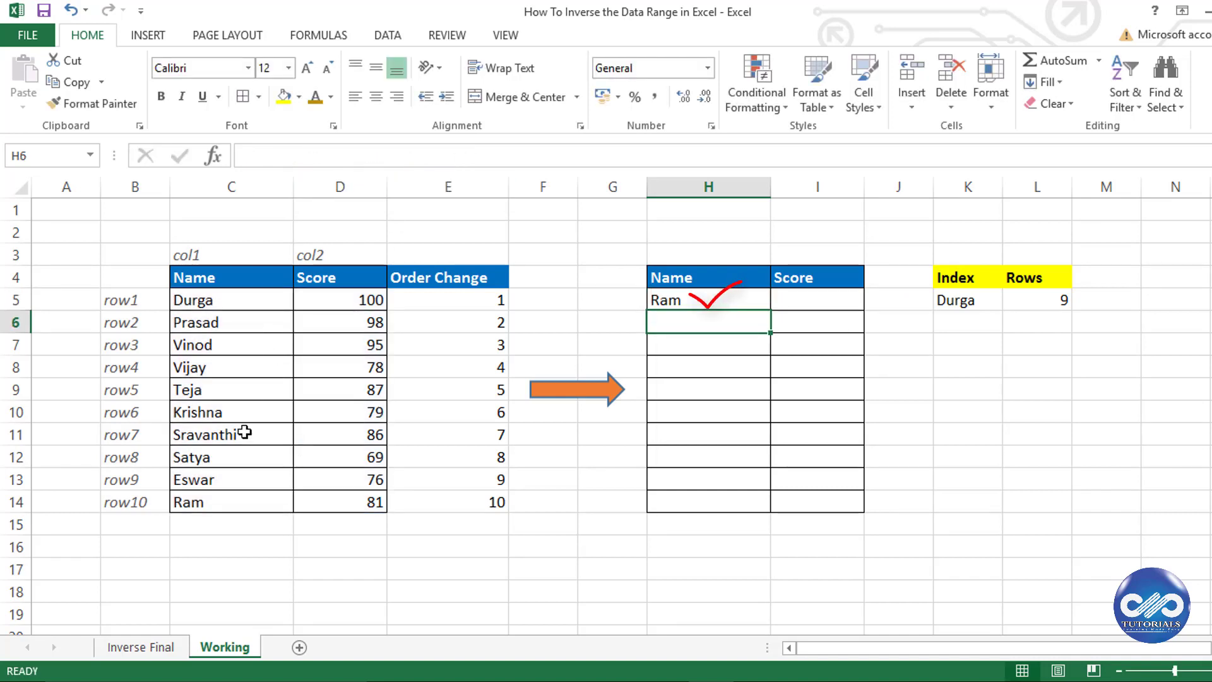
# Step: Copy the H5 formula down to H14, listing names from Ram to Durga
pyautogui.click(745, 290)
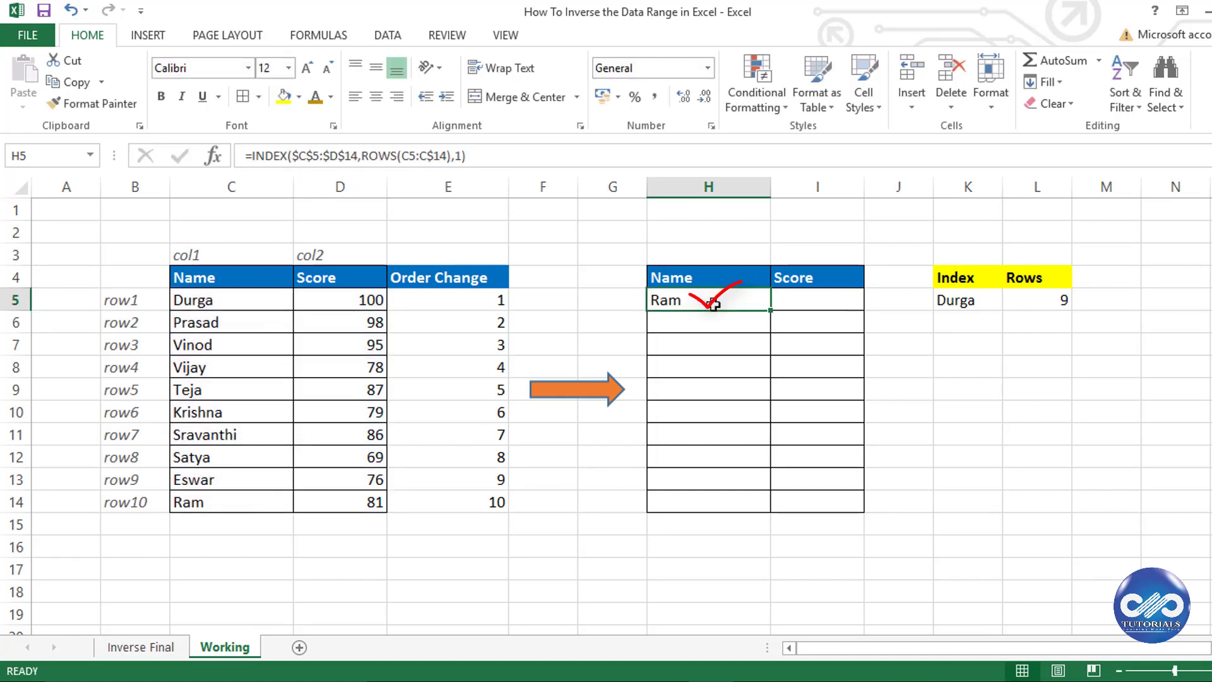
pyautogui.click(264, 499)
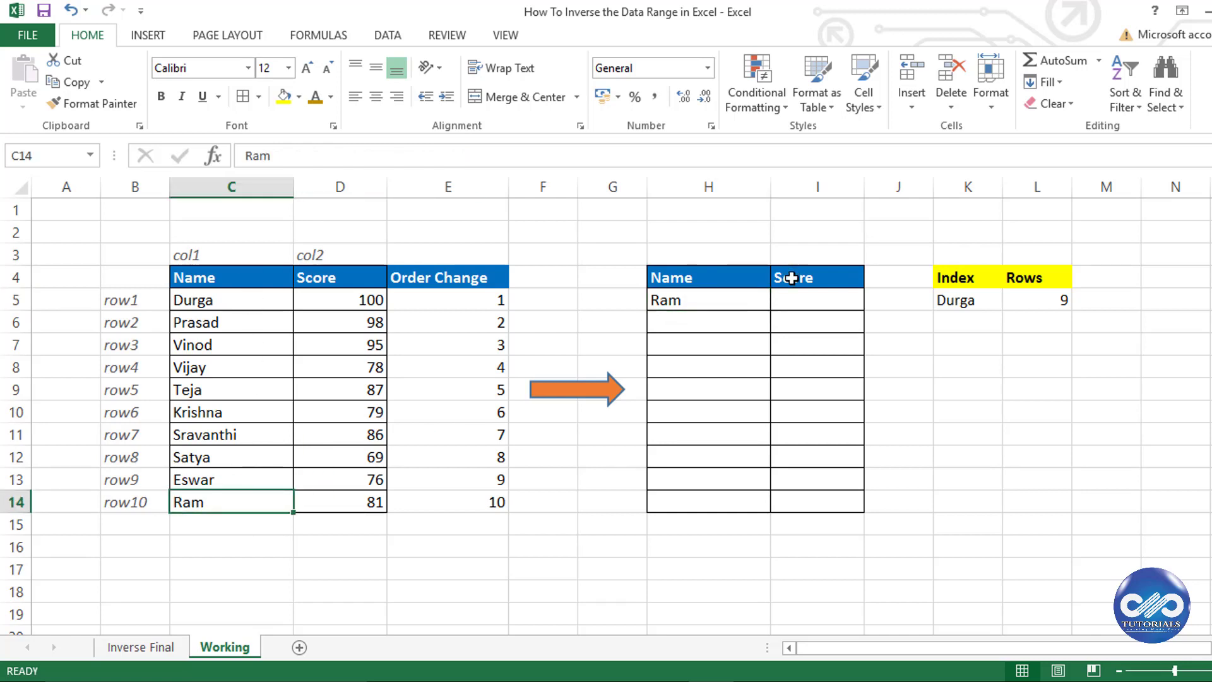
pyautogui.click(753, 302)
pyautogui.moveTo(771, 312); pyautogui.dragTo(769, 511)
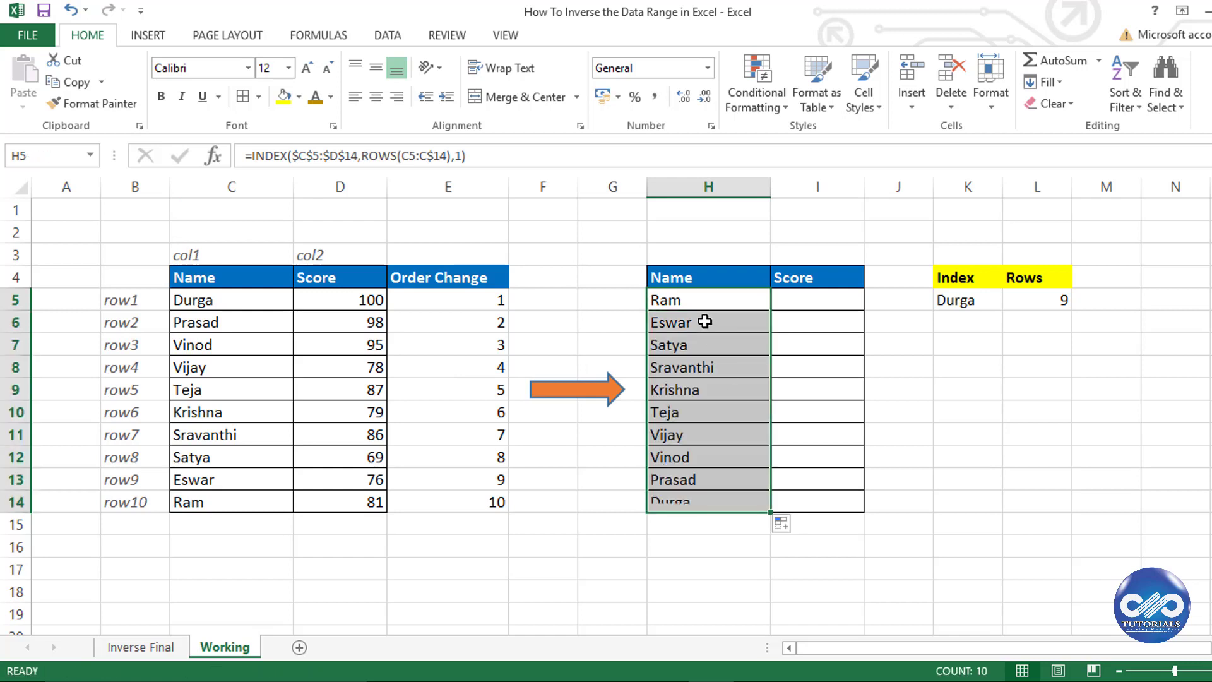
pyautogui.click(699, 503)
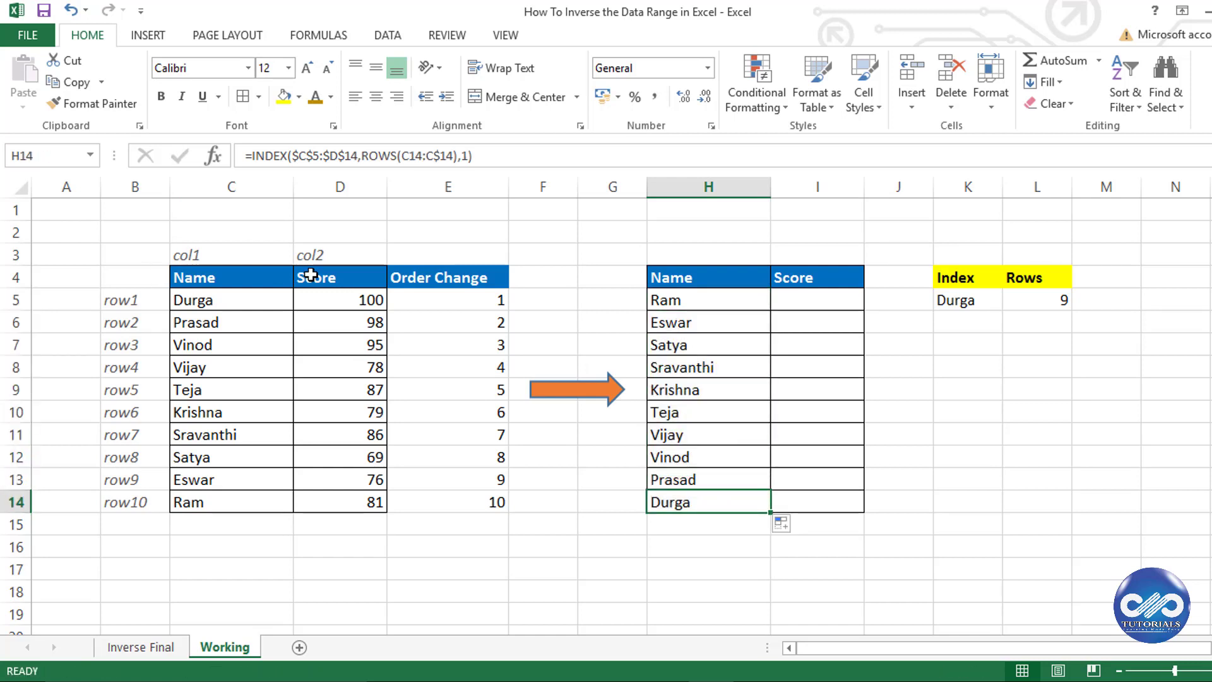
# Step: Copy H5 to I5 with column argument 2, then fill down to I14 for scores 81 to 100
pyautogui.click(742, 301)
pyautogui.moveTo(774, 310); pyautogui.dragTo(849, 302)
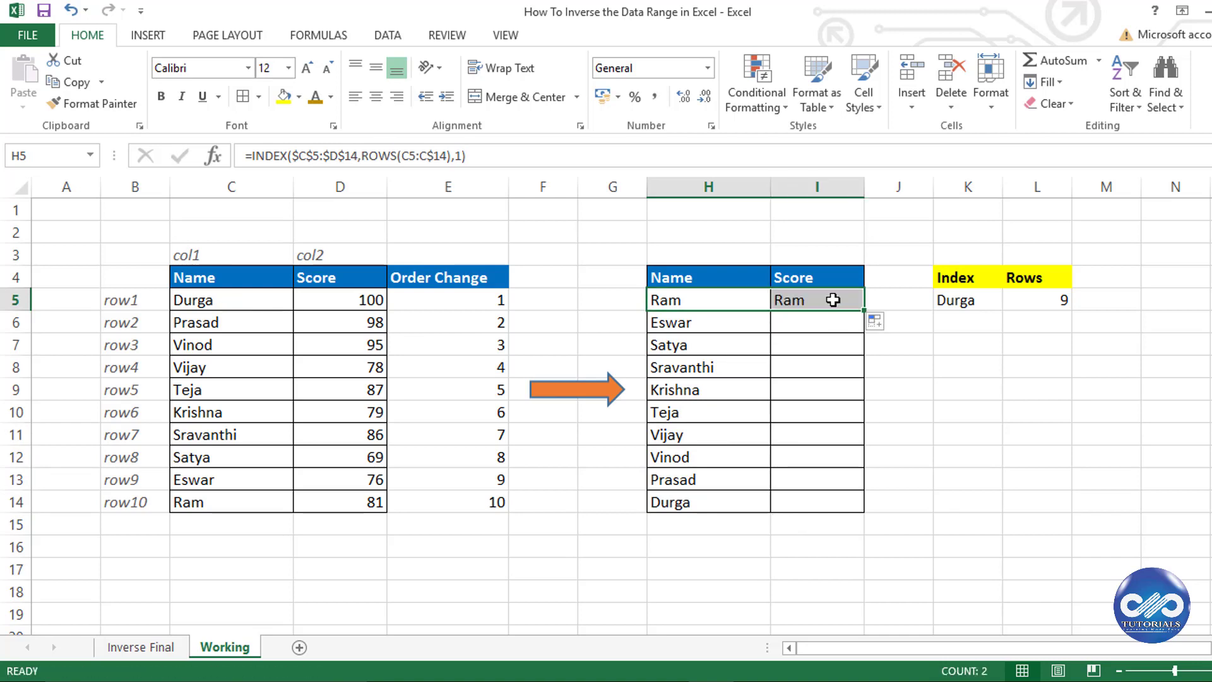
pyautogui.doubleClick(459, 155)
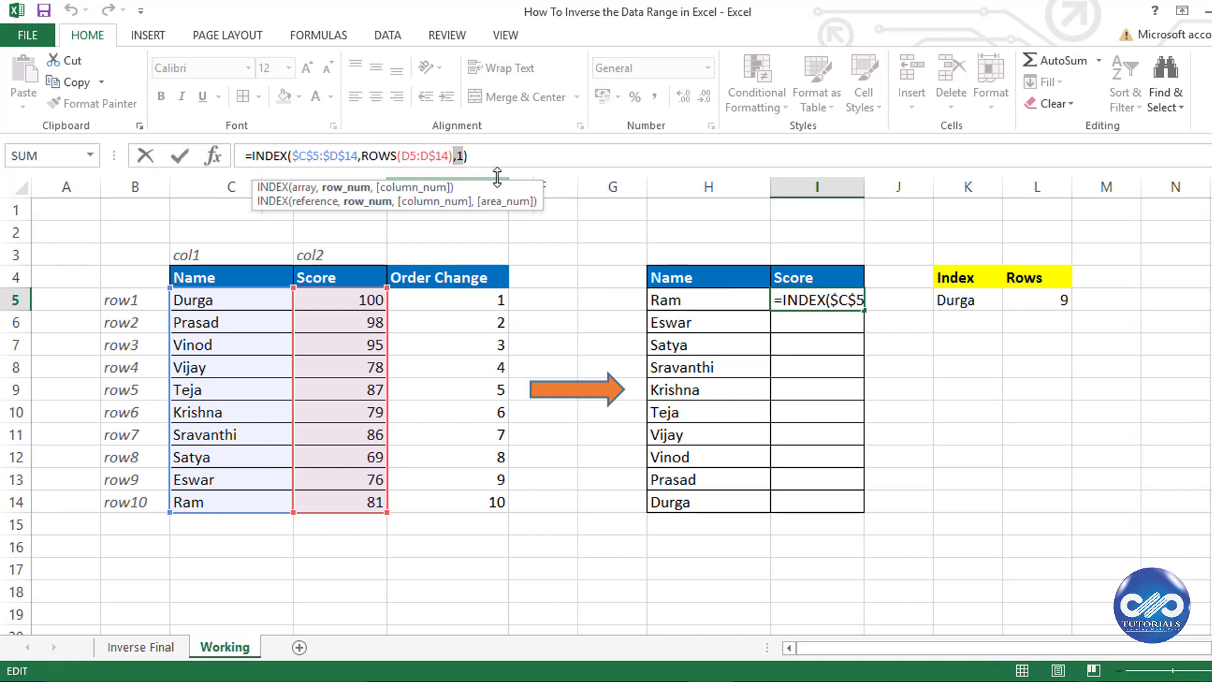
pyautogui.write('2')
pyautogui.press('Return')
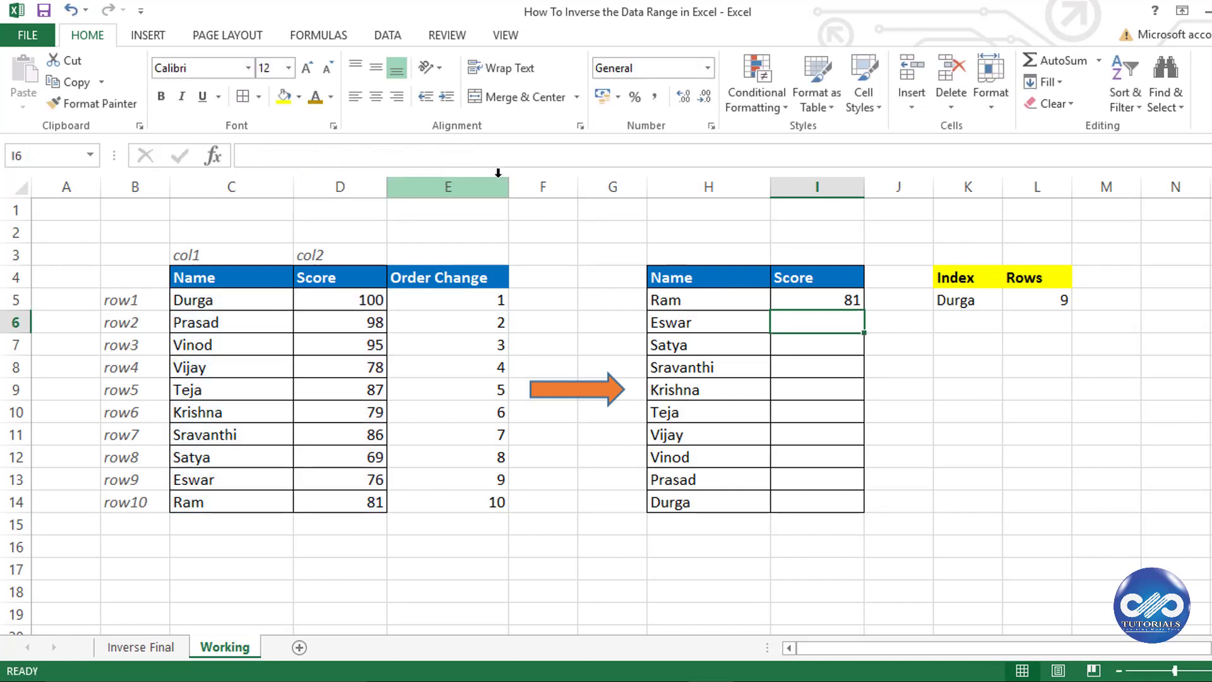
pyautogui.click(859, 301)
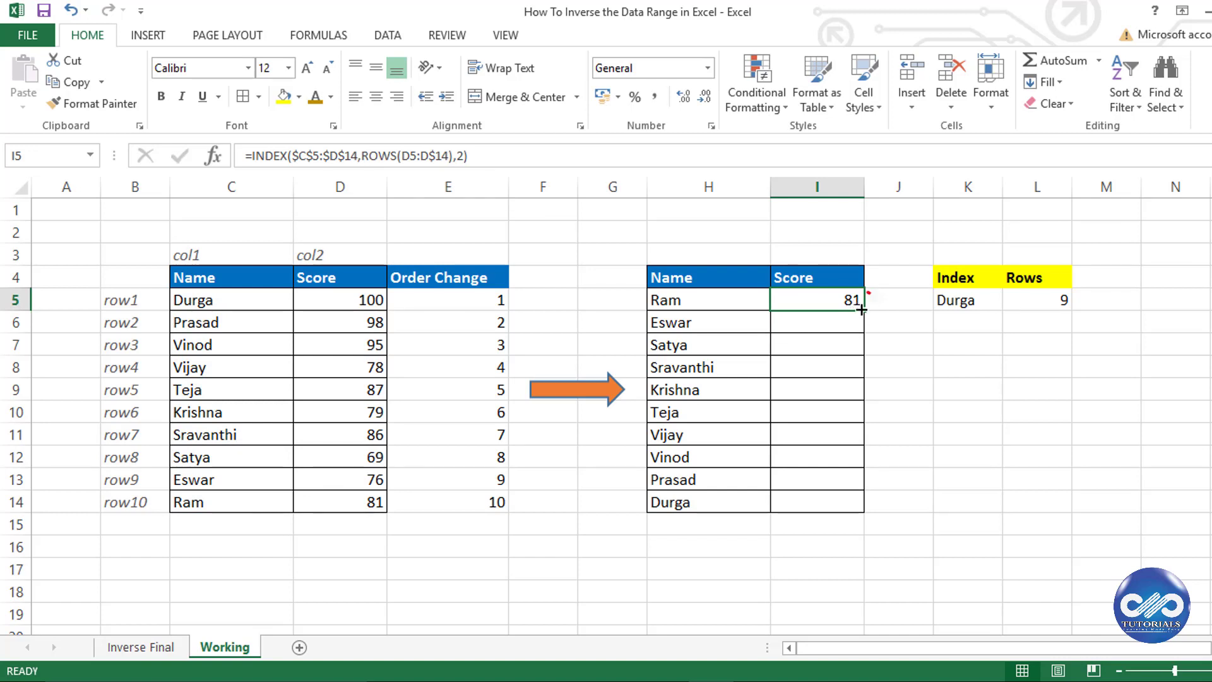
pyautogui.moveTo(863, 310); pyautogui.dragTo(866, 514)
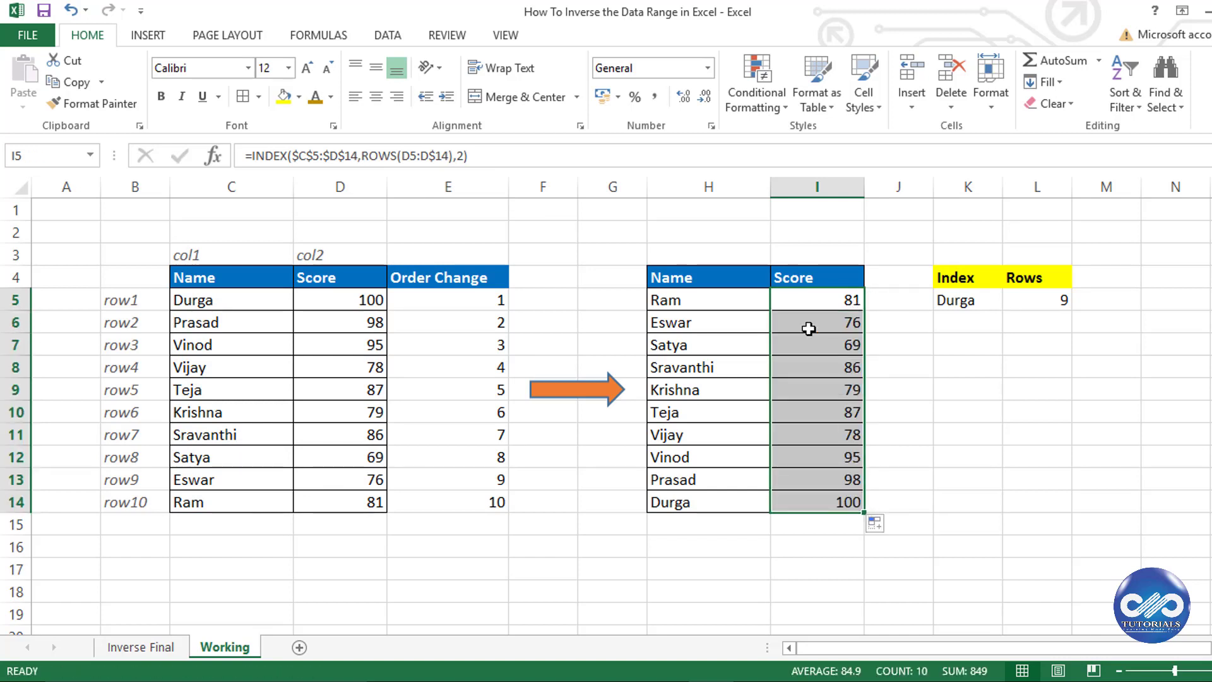